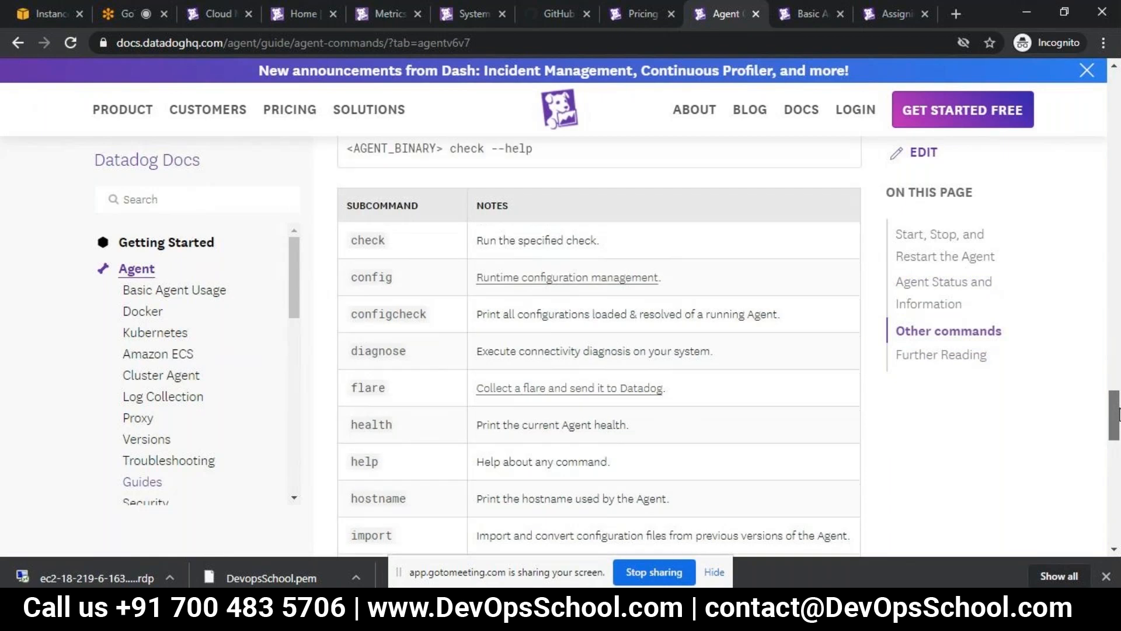
- Switch to the terminal and check the Datadog agent service with sudo systemctl status datadog-agent
left_click_drag(1119, 416, 1119, 407)
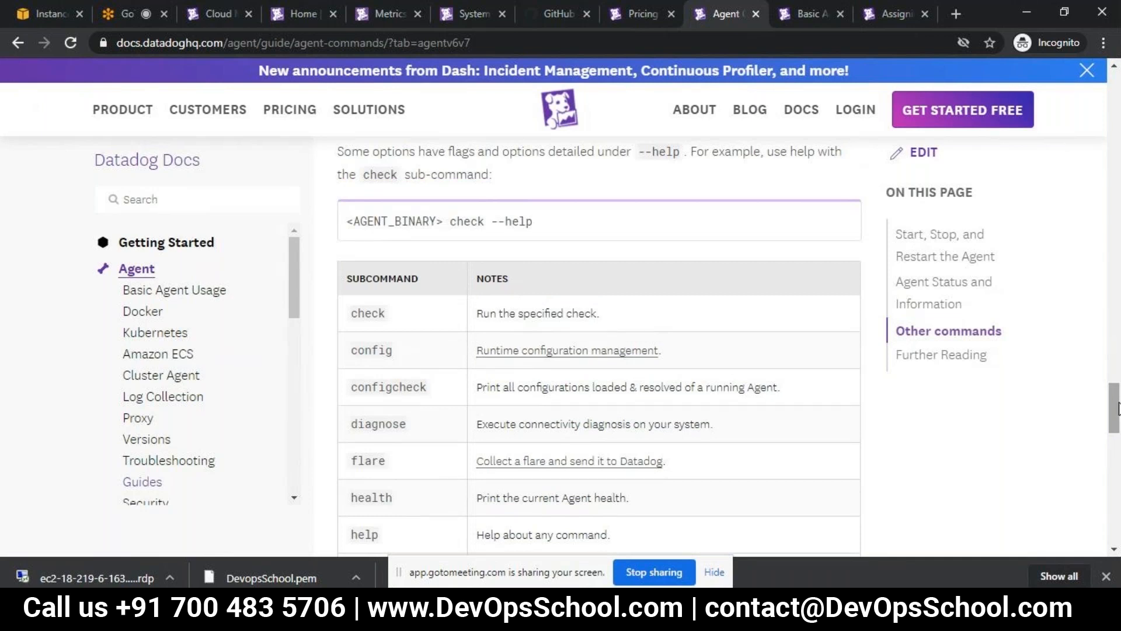
scroll(1119, 409, "up", 1)
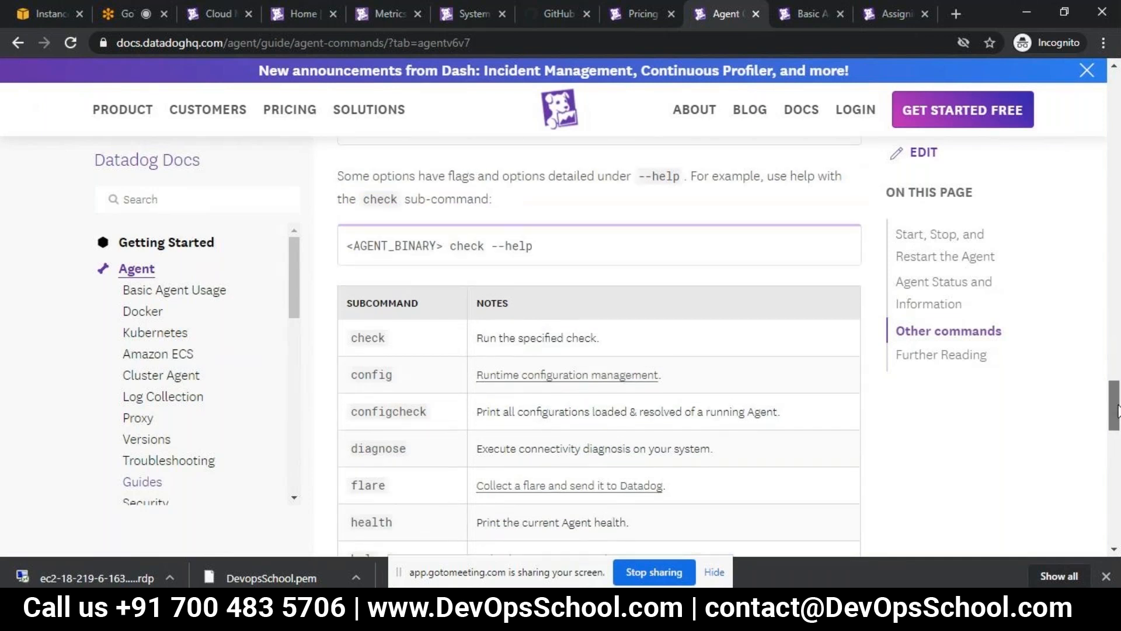
left_click_drag(1118, 411, 1118, 394)
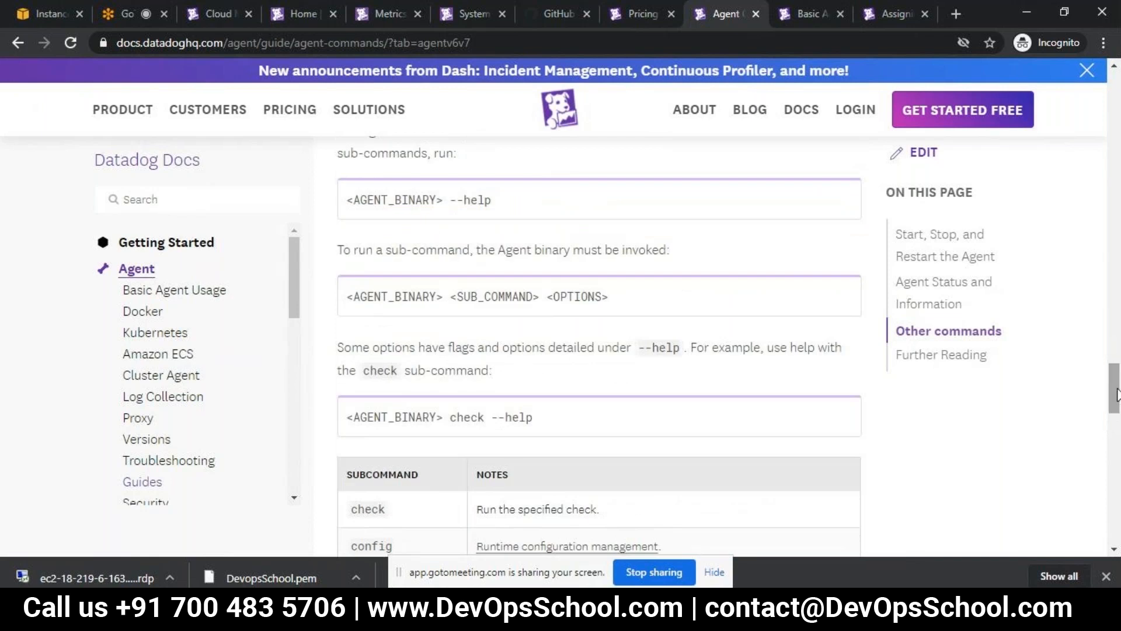
left_click_drag(1118, 395, 1118, 372)
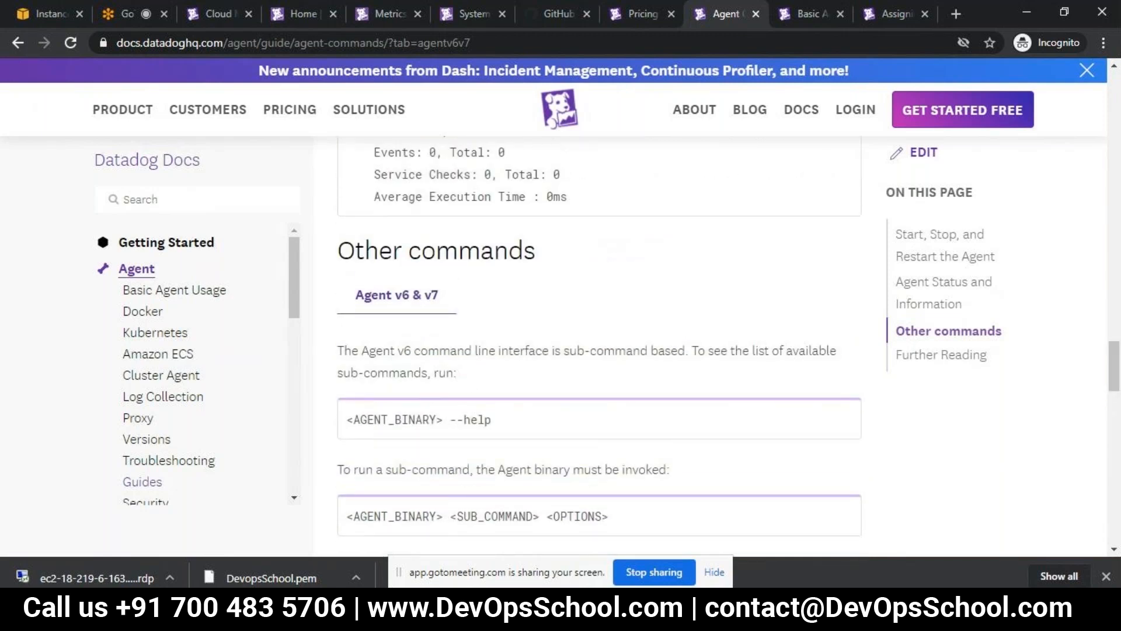
key("alt+Tab")
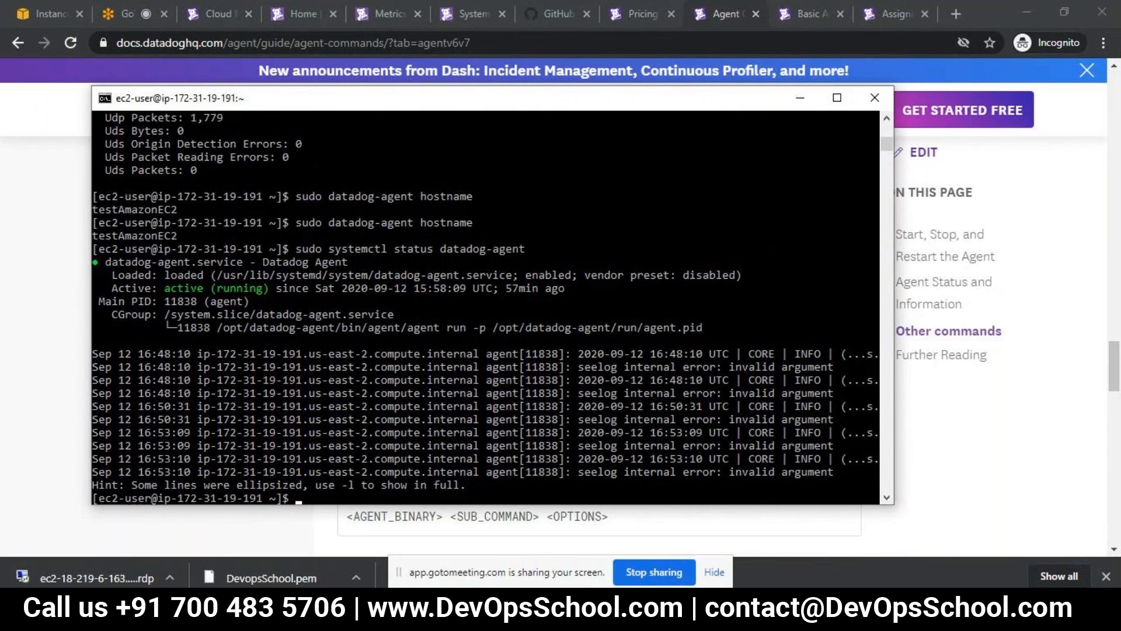
key("Up")
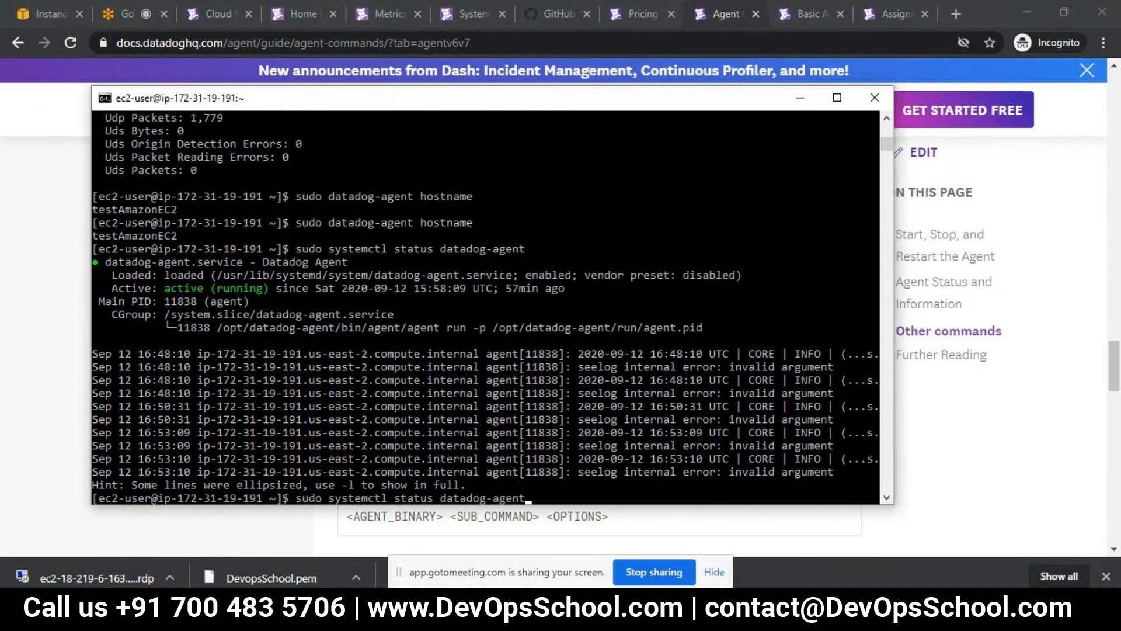
key("Return")
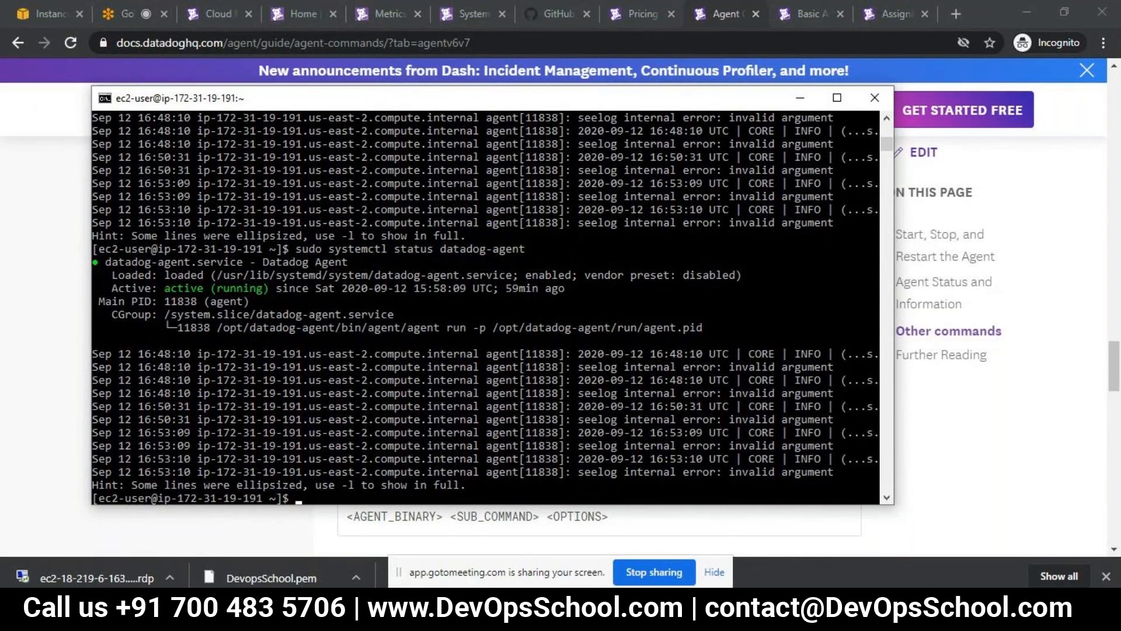
- Consult the subcommand table in the Datadog docs, return to the terminal and run sudo datadog-agent status
key("alt+Tab")
scroll(599, 347, "down", 15)
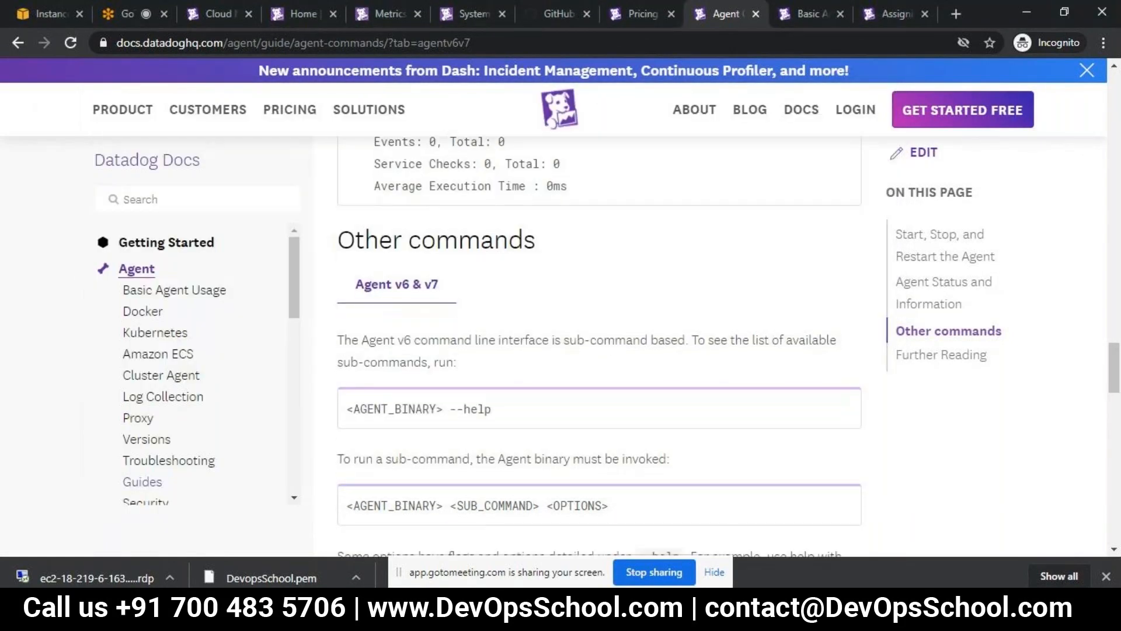
scroll(599, 347, "up", 3)
scroll(599, 347, "up", 5)
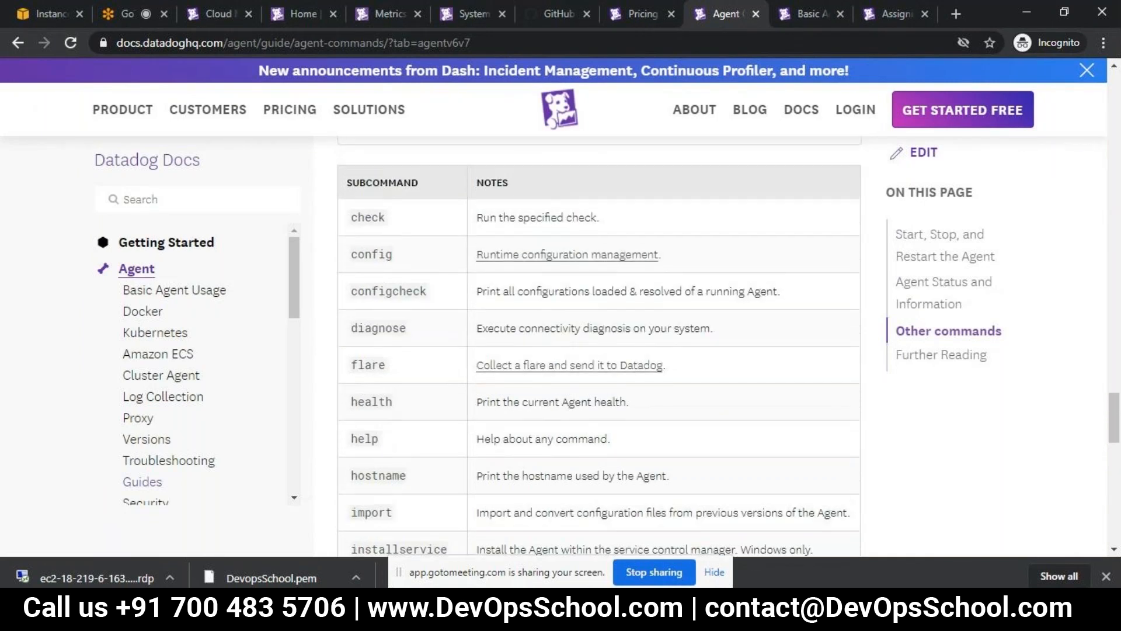
key("alt+Tab")
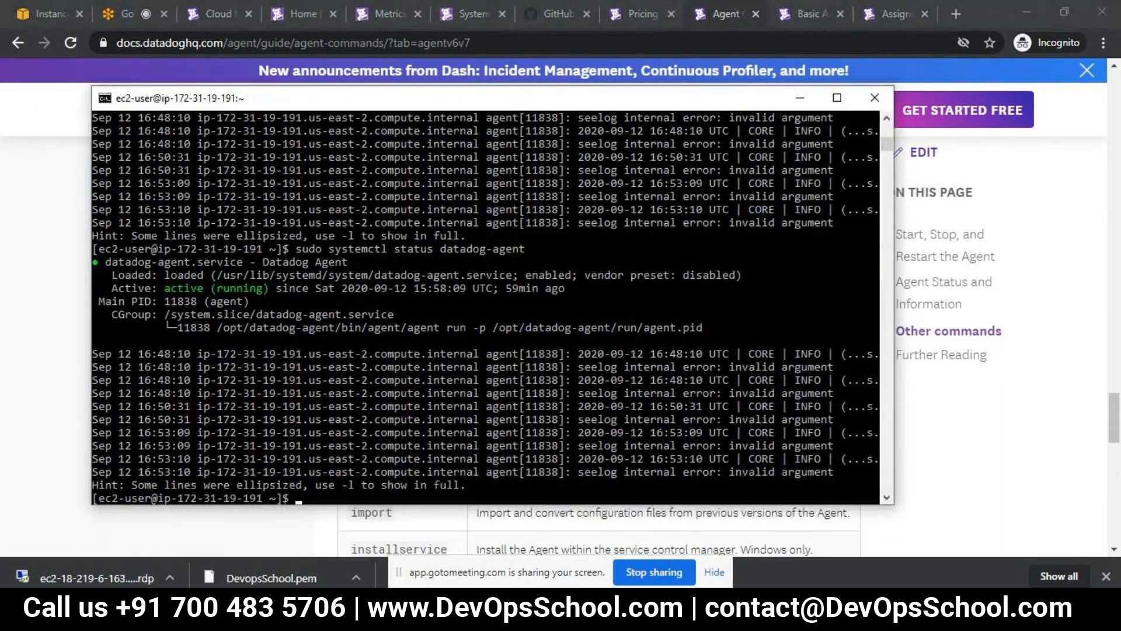
key("Up")
key("Up")
key("Up")
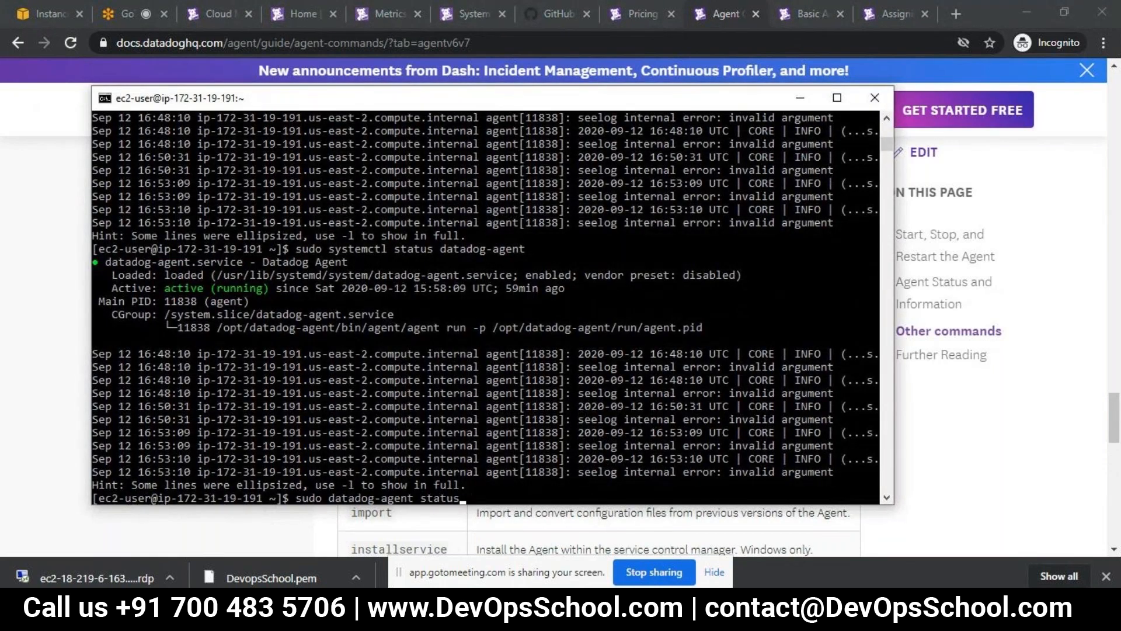
key("Return")
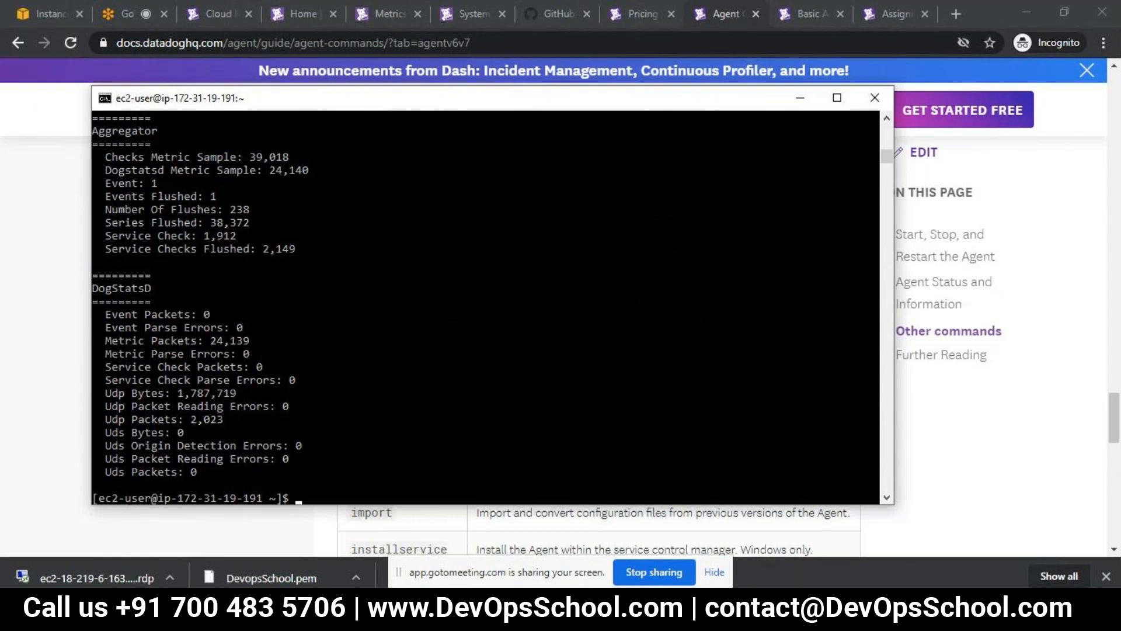
- Look through the agent status output, including the Logs Agent and APM Agent sections, and return to an empty prompt
left_click(757, 436)
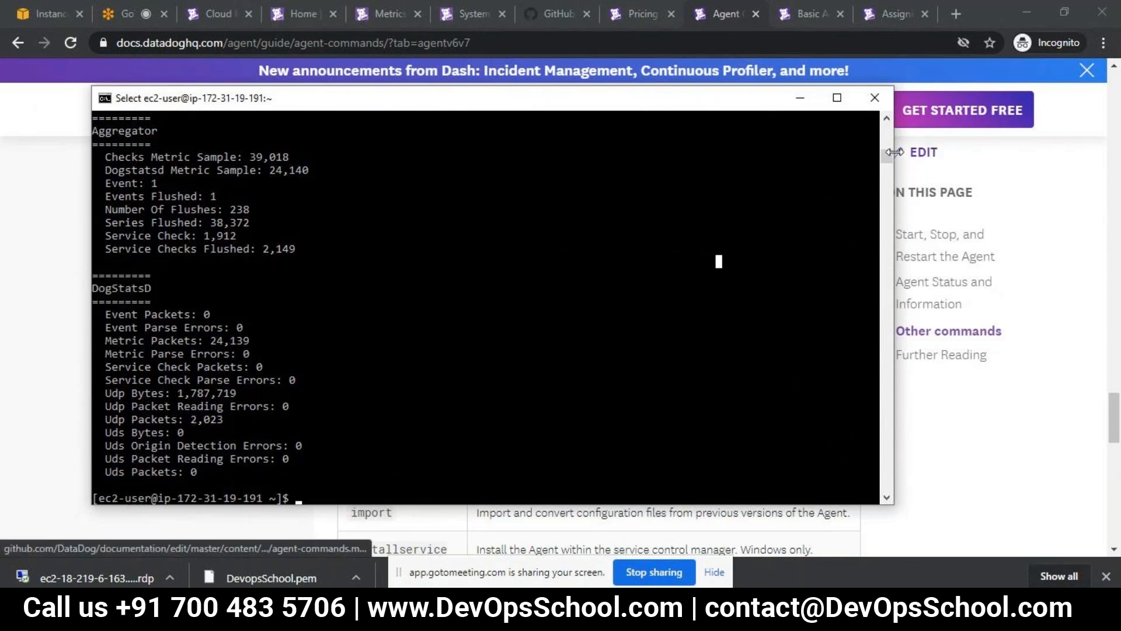
left_click_drag(890, 157, 888, 154)
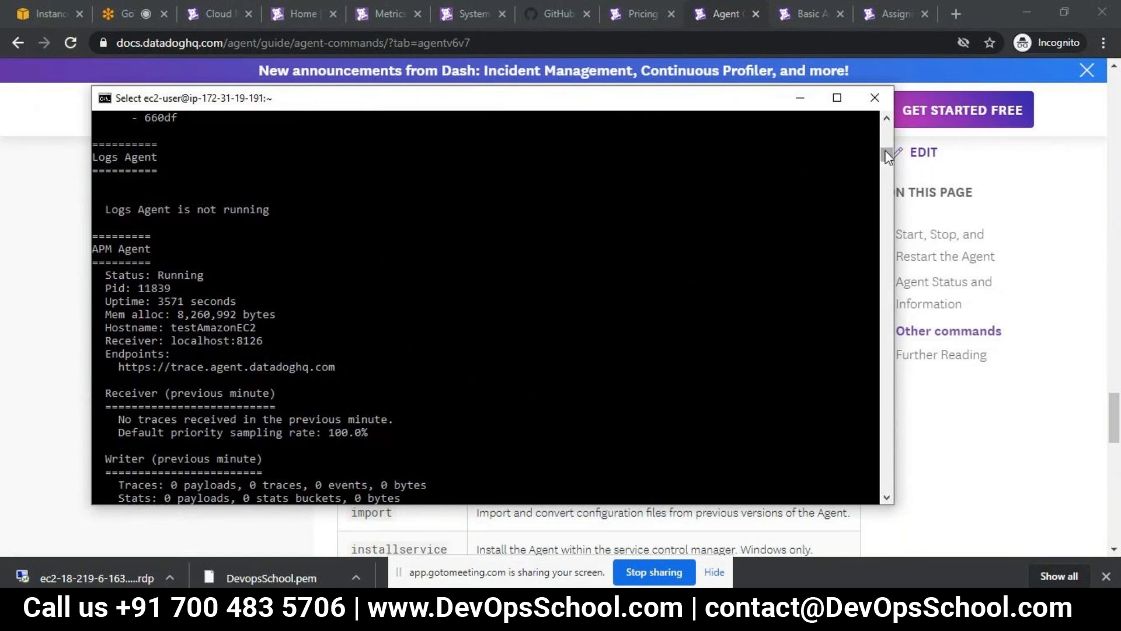
left_click_drag(885, 149, 885, 181)
key("Escape")
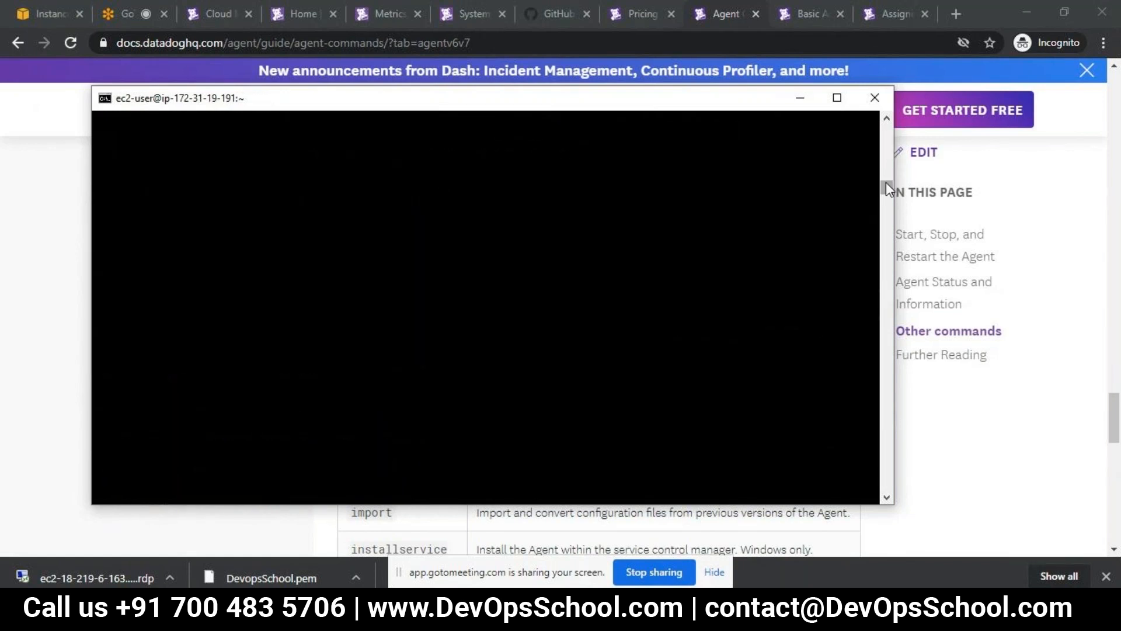
left_click(295, 409)
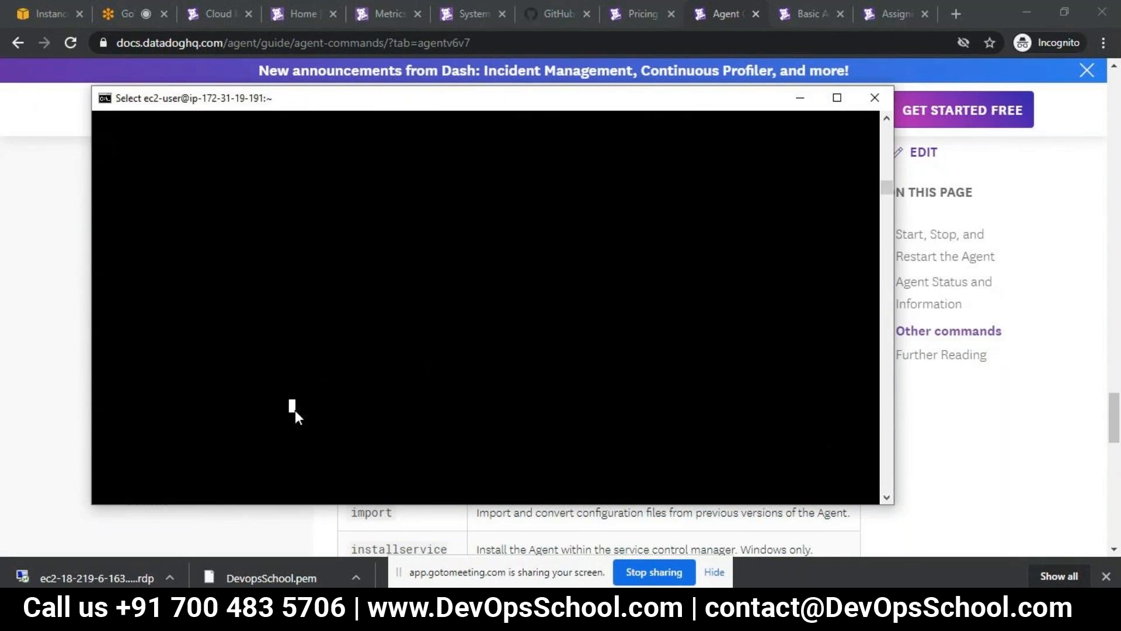
key("Escape")
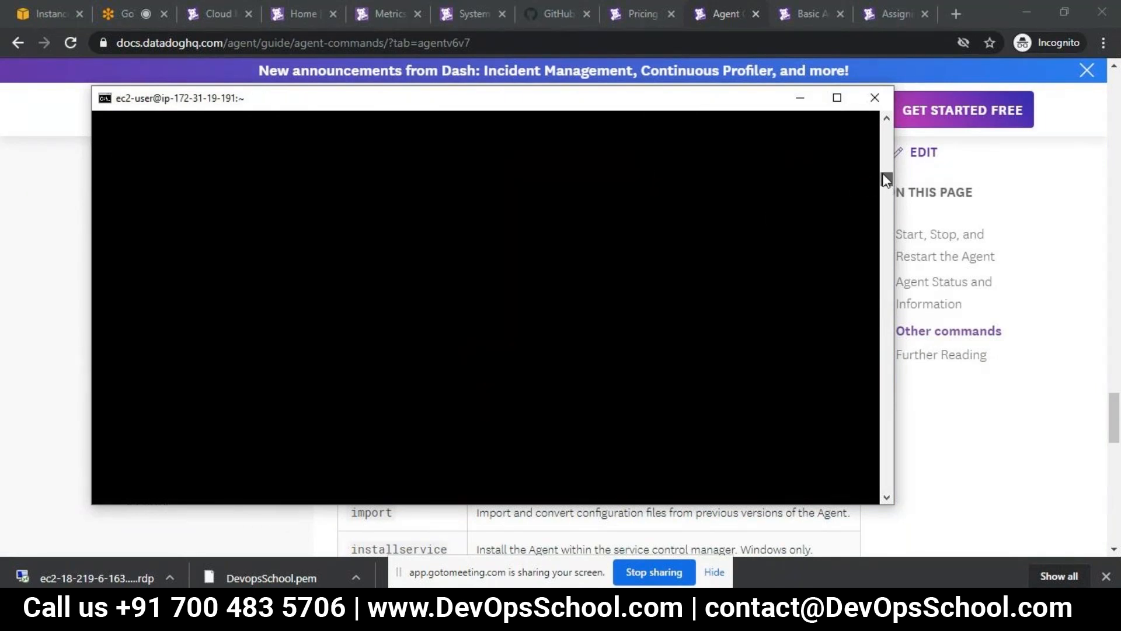
mouse_move(882, 169)
left_mouse_down()
mouse_move(882, 151)
mouse_move(882, 163)
left_mouse_up()
key("Return")
key("Return")
key("Return")
key("Return")
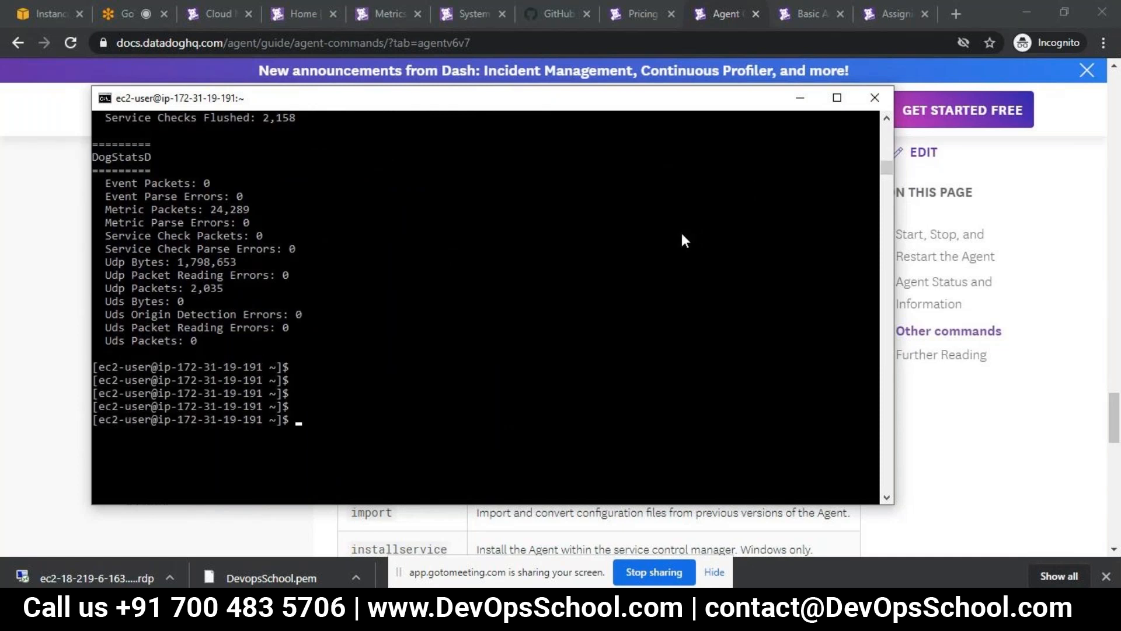
- Print the hostname used by the agent with sudo datadog-agent hostname
key("Up")
key("Up")
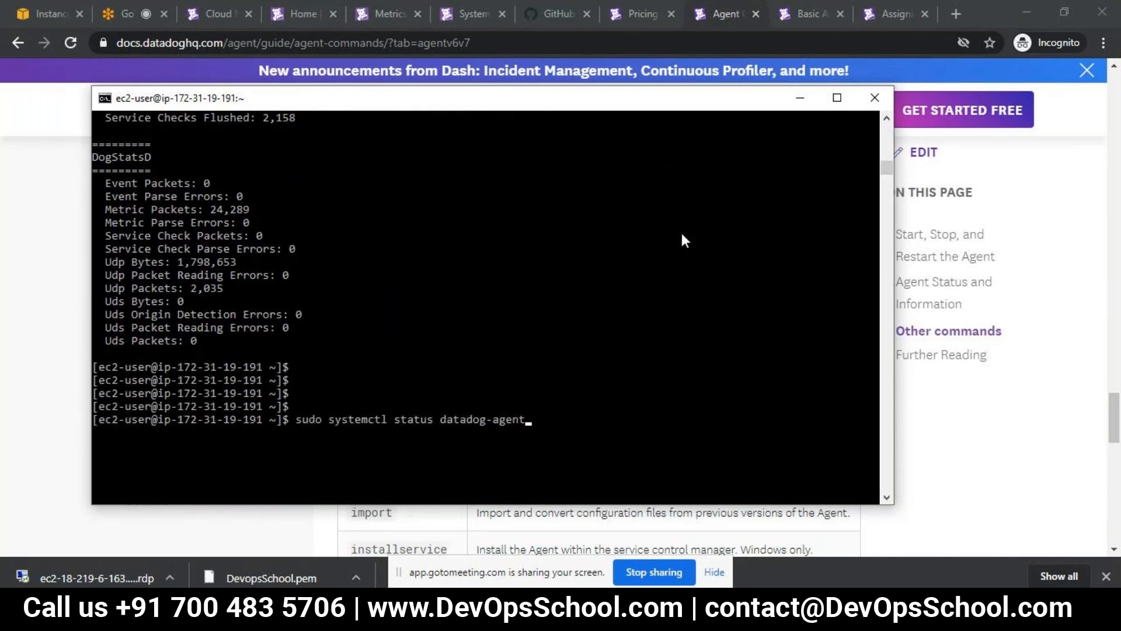
key("Up")
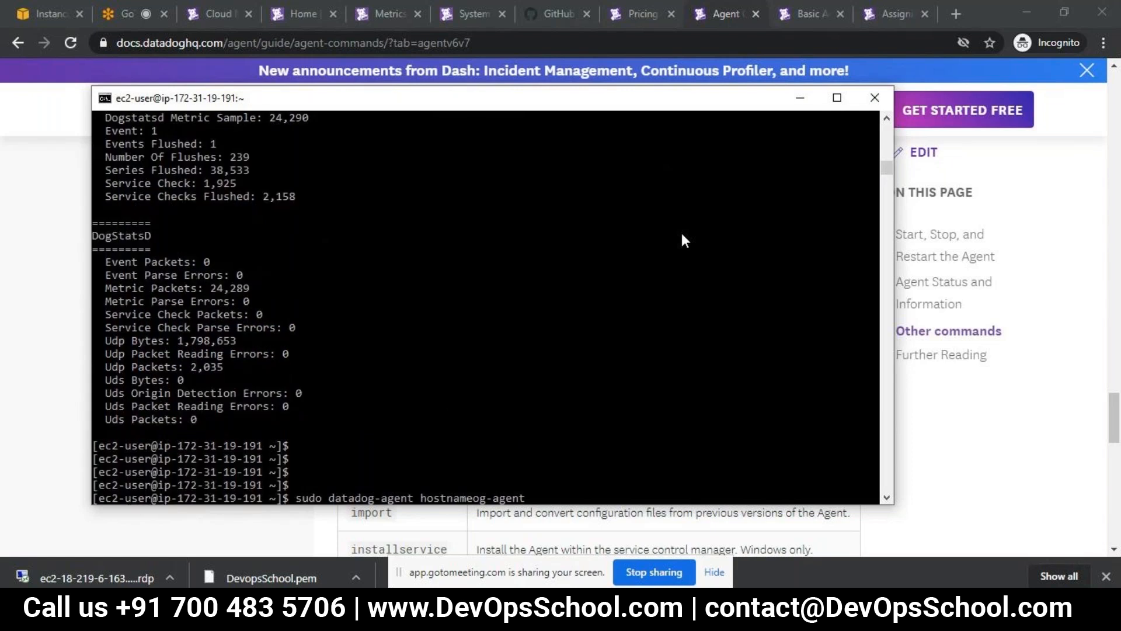
key("Up")
key("Up")
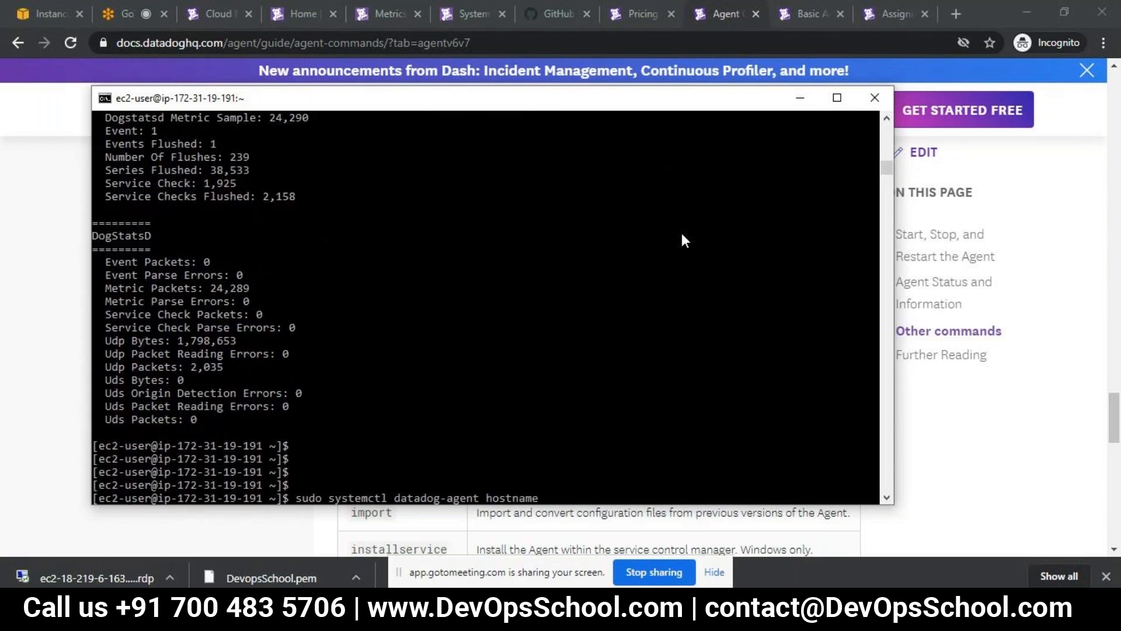
key("Left")
key("Left")
key("Left")
key("Left")
key("Down")
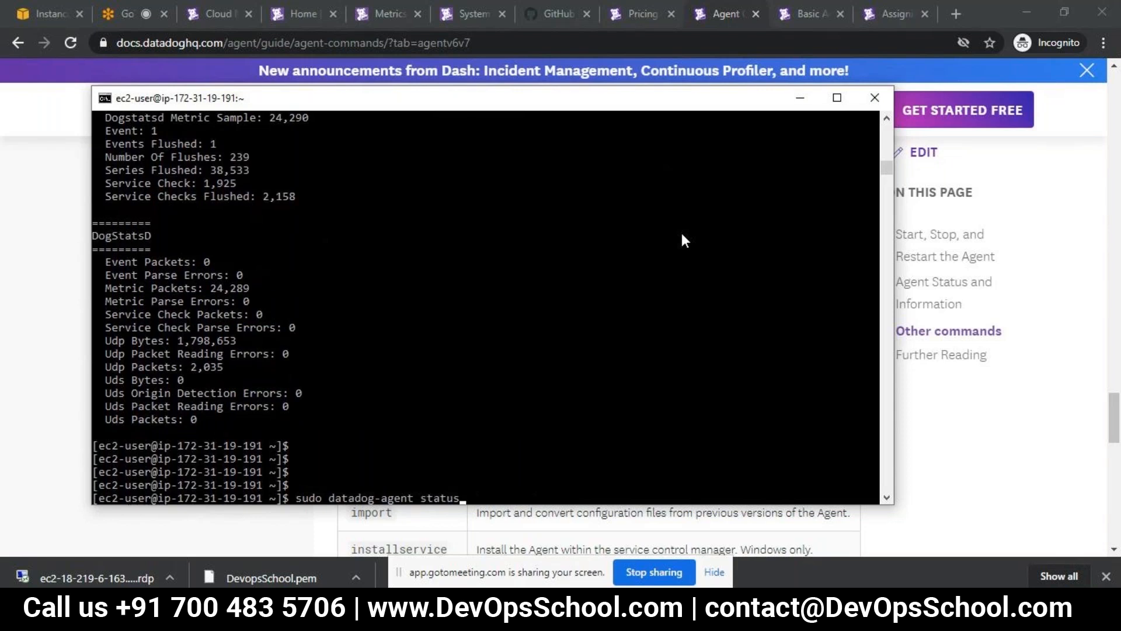
key("Down")
key("Up")
key("Up")
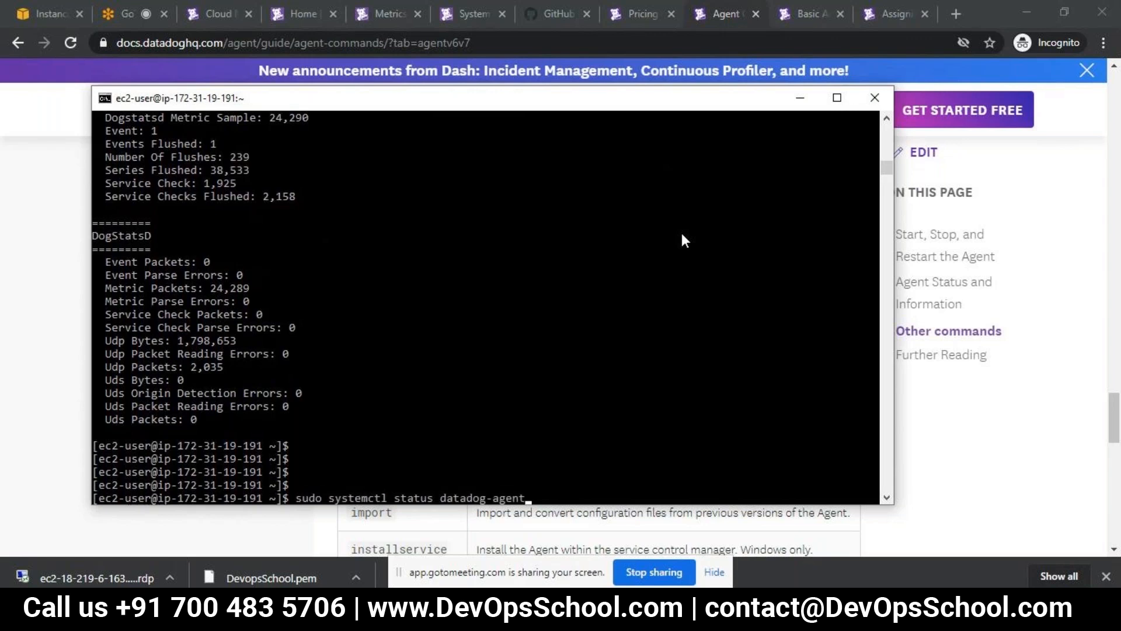
key("Down")
key("BackSpace")
key("BackSpace")
key("BackSpace")
key("BackSpace")
key("BackSpace")
key("BackSpace")
key("BackSpace")
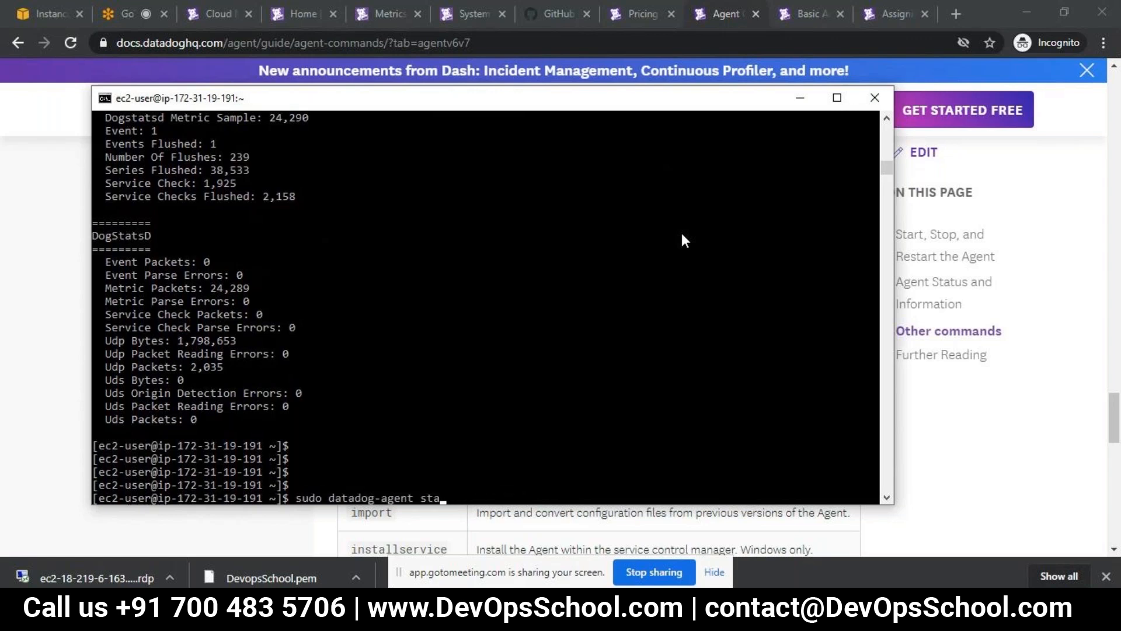
type("hostname")
key("Return")
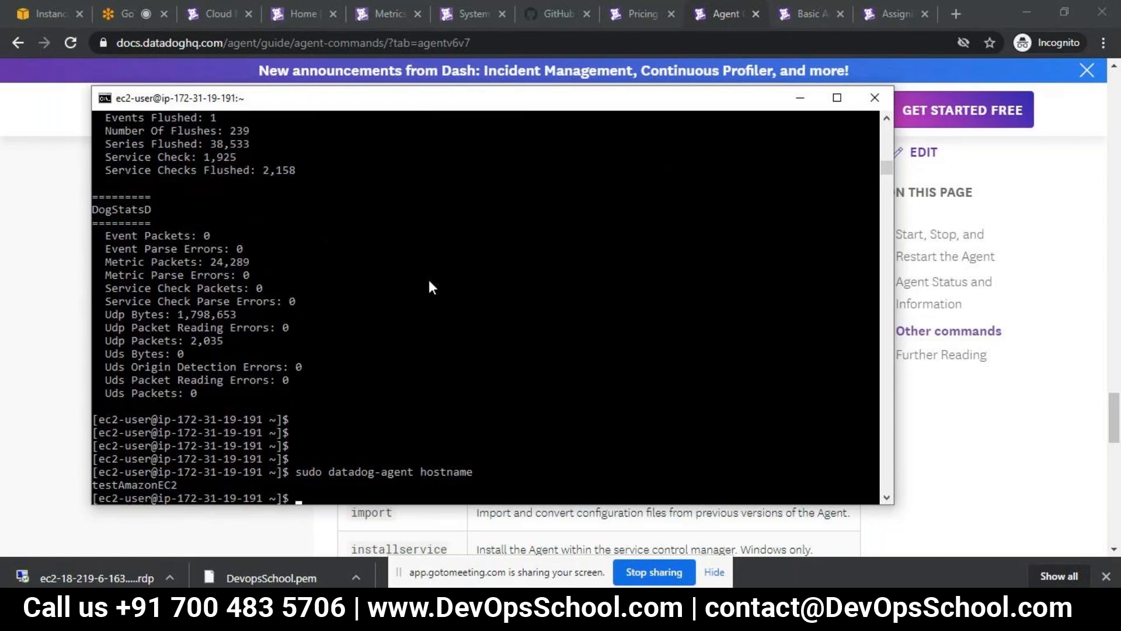
- Consult the remaining subcommands in the docs and run sudo datadog-agent jmx in the terminal
key("alt+Tab")
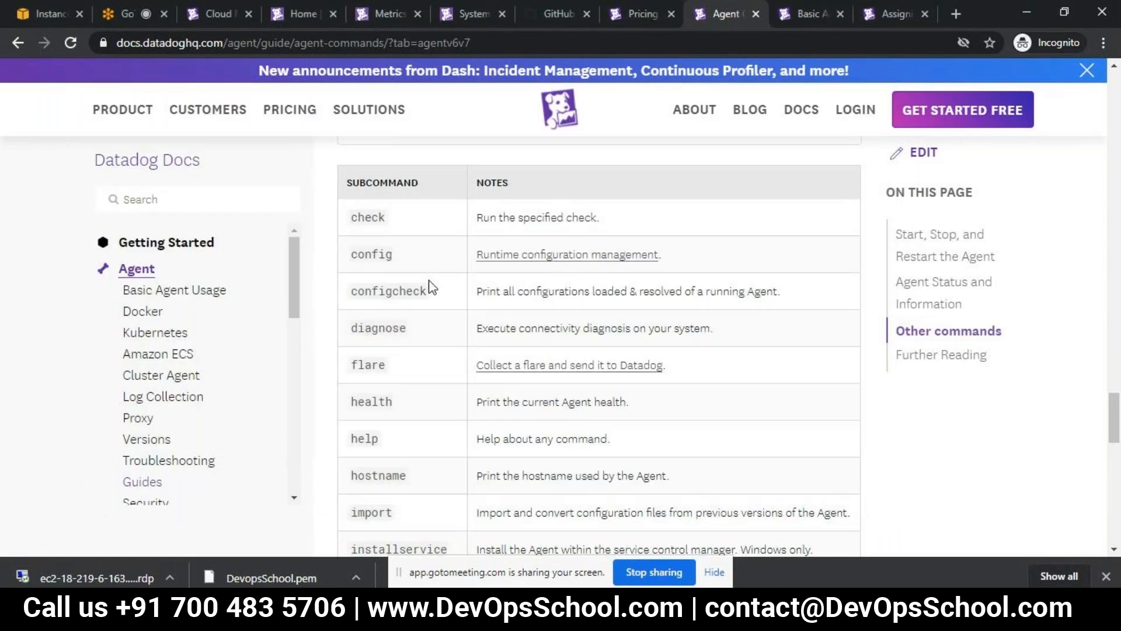
scroll(433, 287, "down", 2)
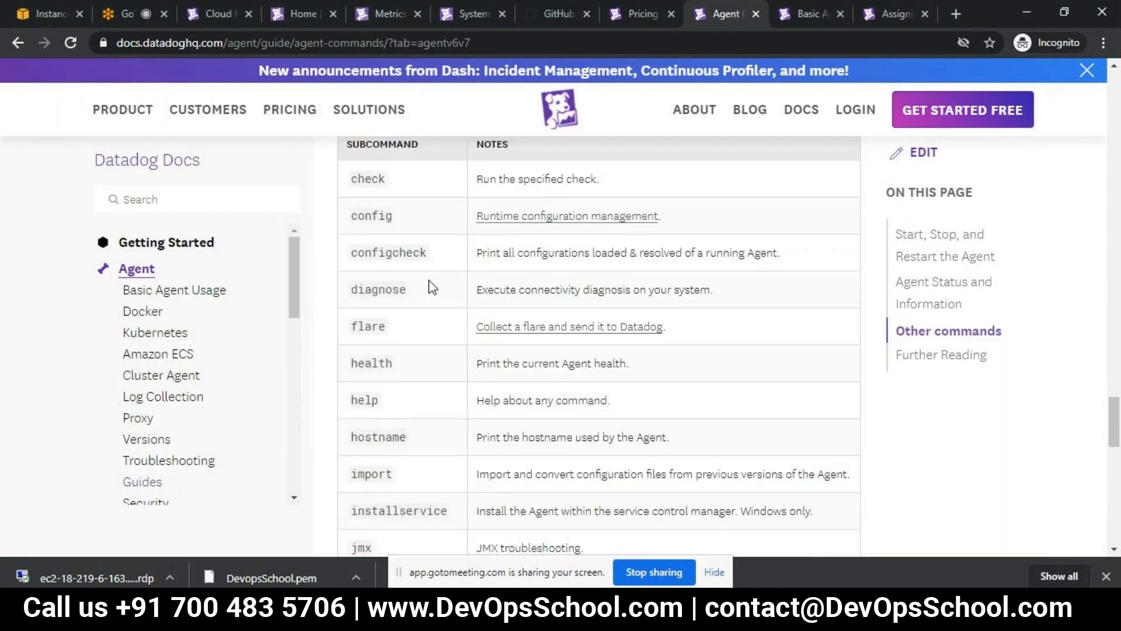
key("alt+Tab")
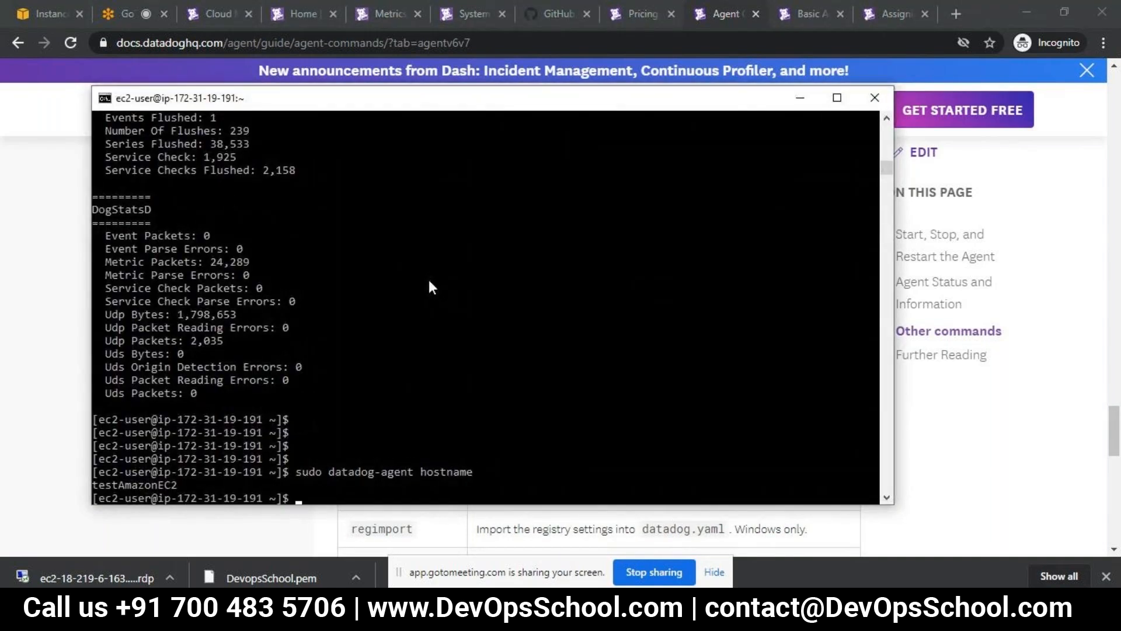
key("Up")
key("BackSpace")
key("BackSpace")
key("BackSpace")
key("BackSpace")
key("BackSpace")
key("BackSpace")
key("BackSpace")
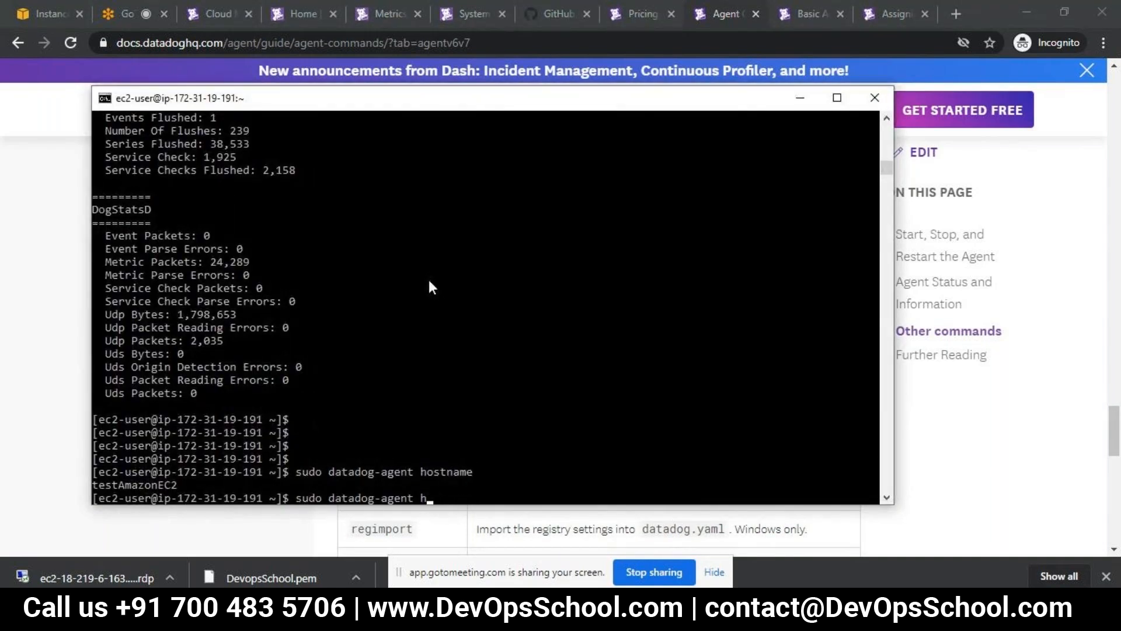
key("BackSpace")
type("jmx")
key("Return")
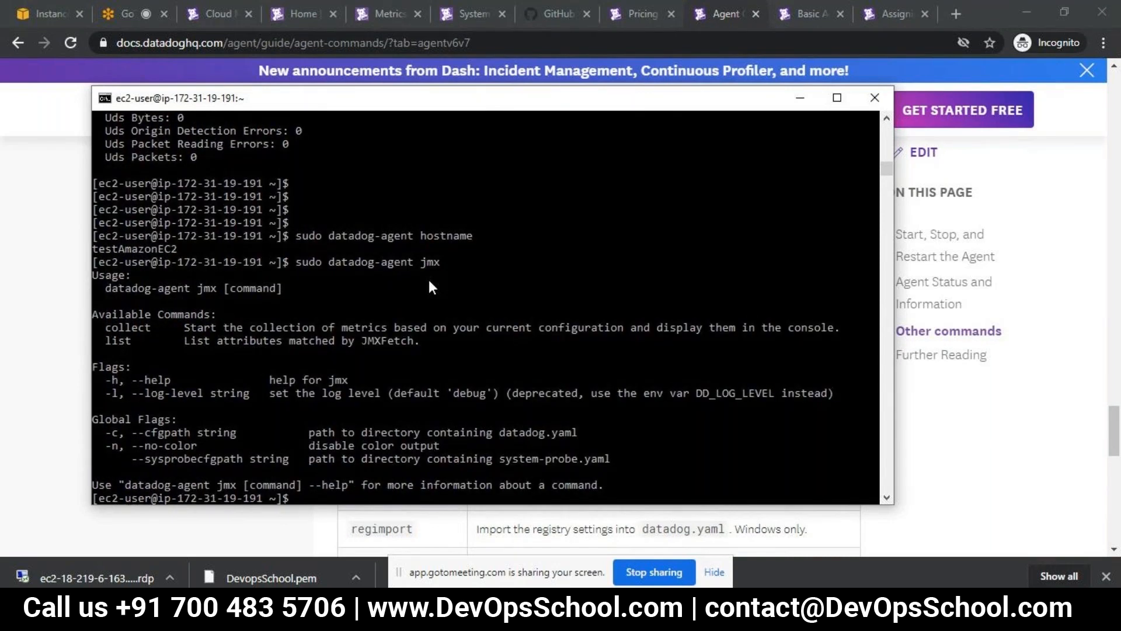
- Switch to the Datadog.pptx presentation in PowerPoint and go to slide 8, "Agent installation on Windows"
key("alt+Tab")
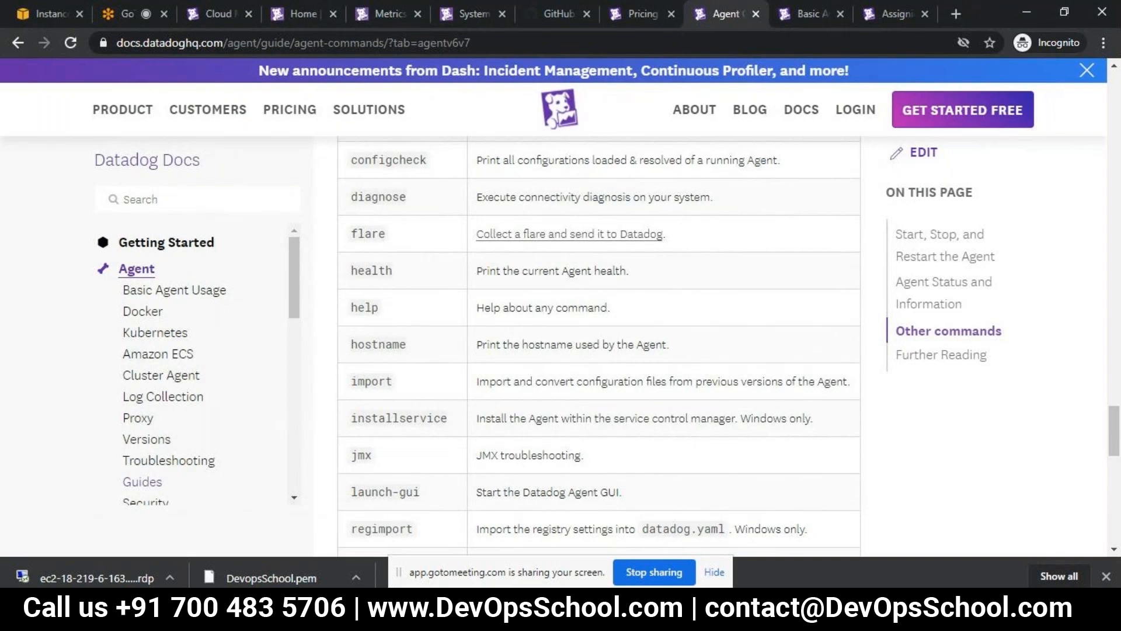
key("alt+Tab")
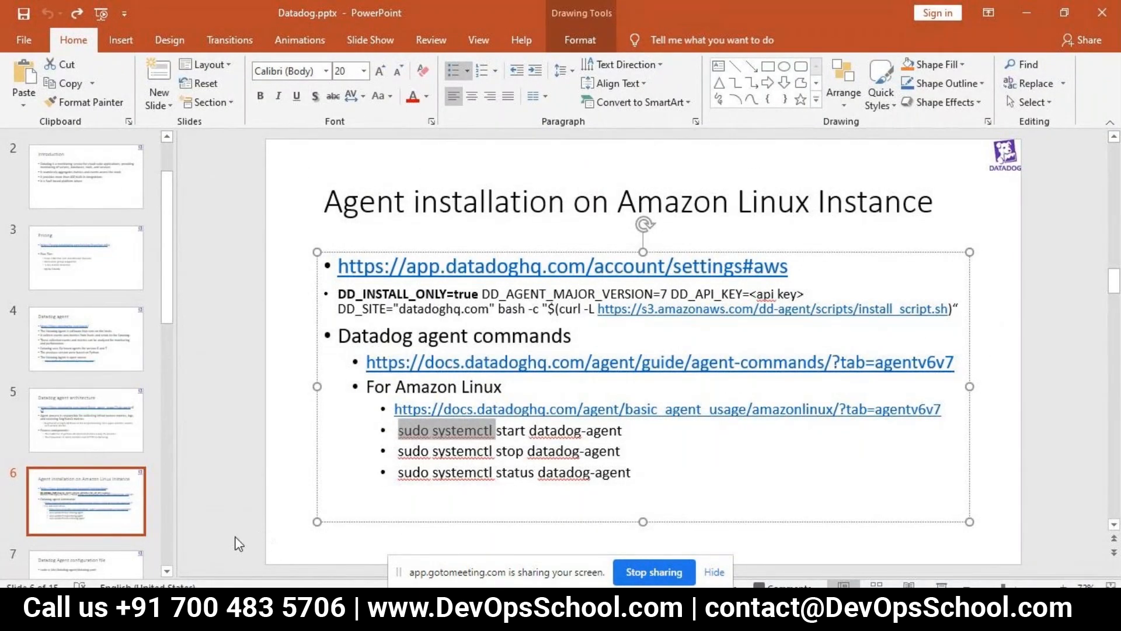
left_click(169, 572)
left_click(170, 572)
left_click(169, 573)
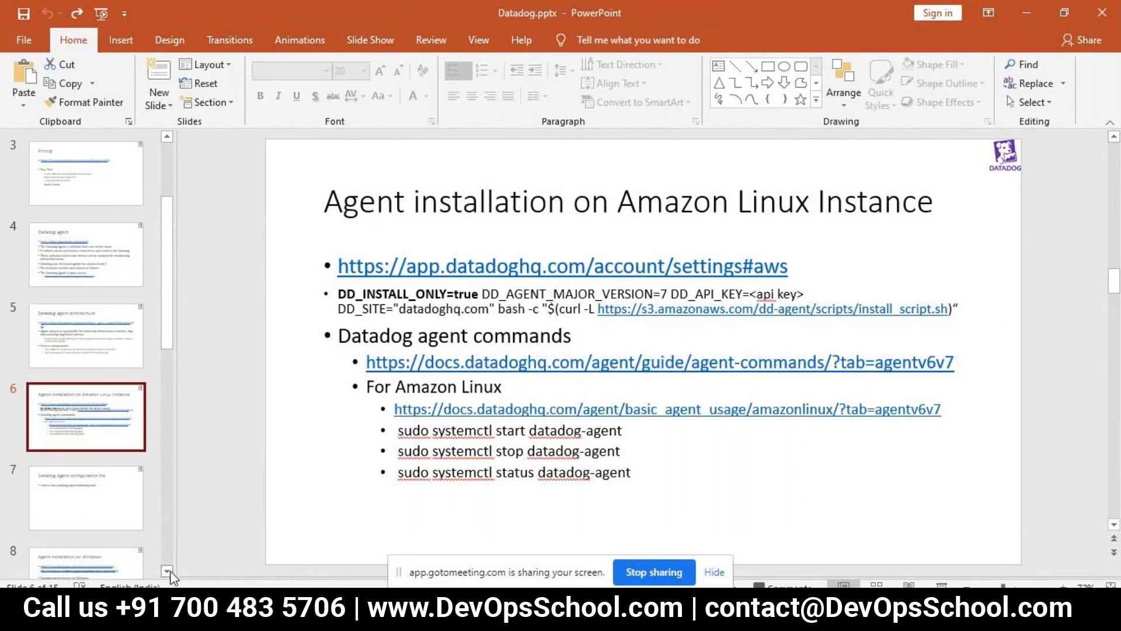
left_click(169, 572)
left_click(169, 572)
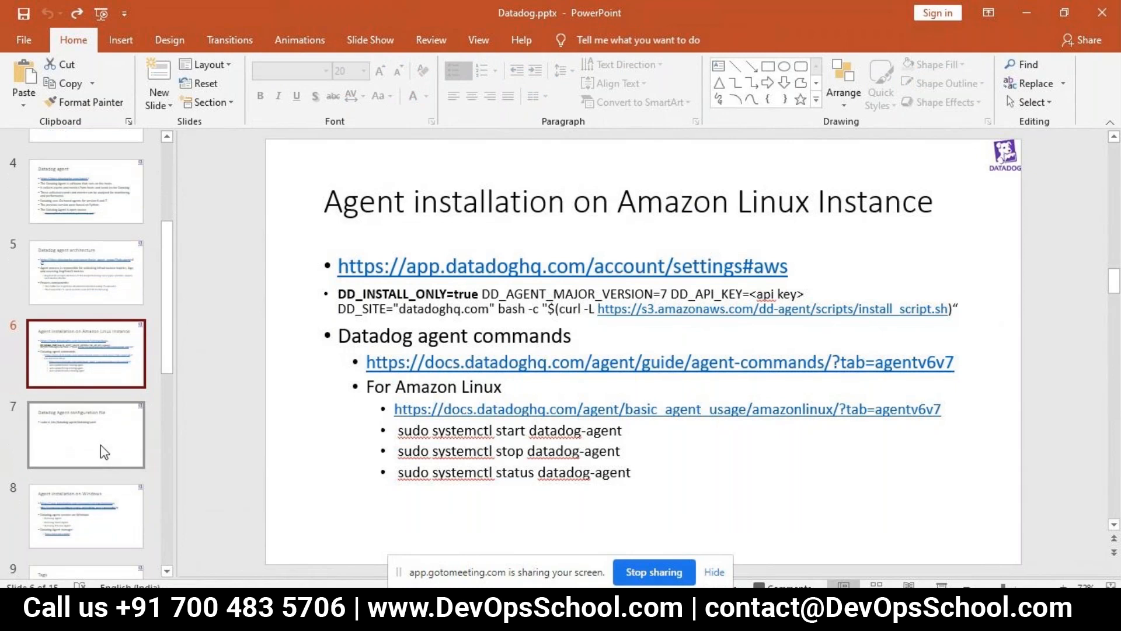
key("Down")
key("Down")
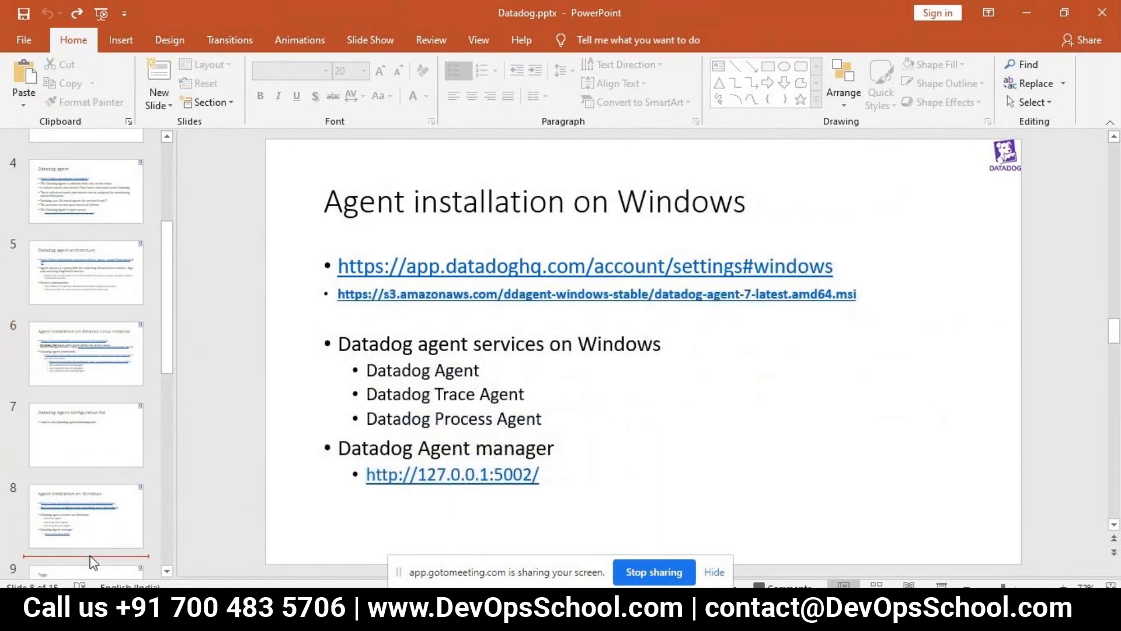
- View slide 10, "Integration with Tomcat", and switch to the EC2 instances page in Chrome, dismissing the connection instructions
key("Down")
key("Down")
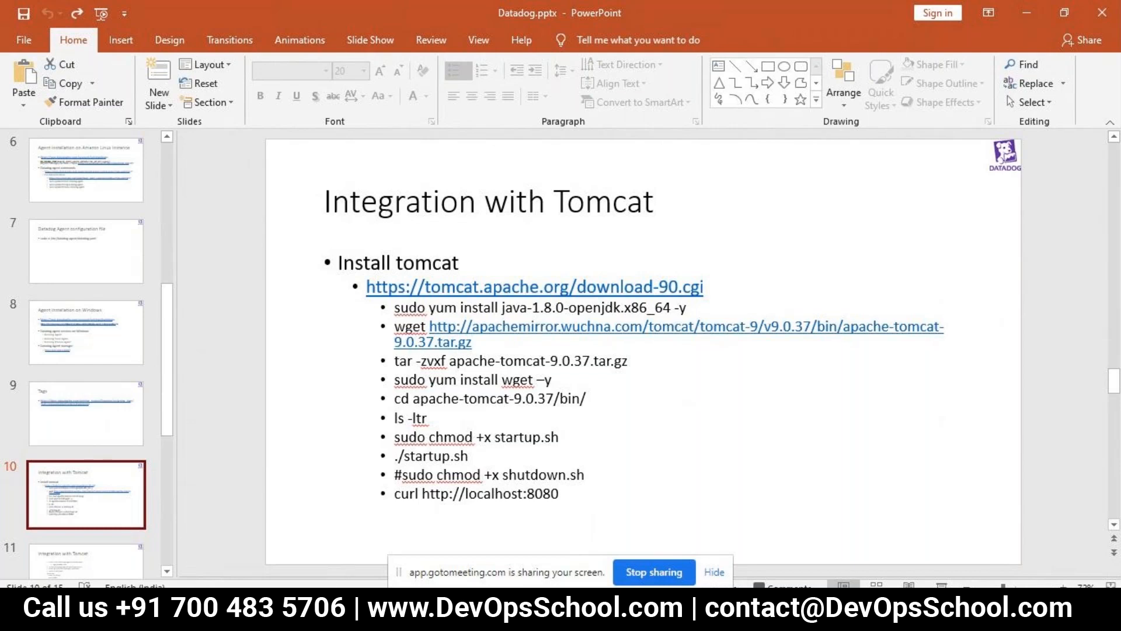
left_click(292, 613)
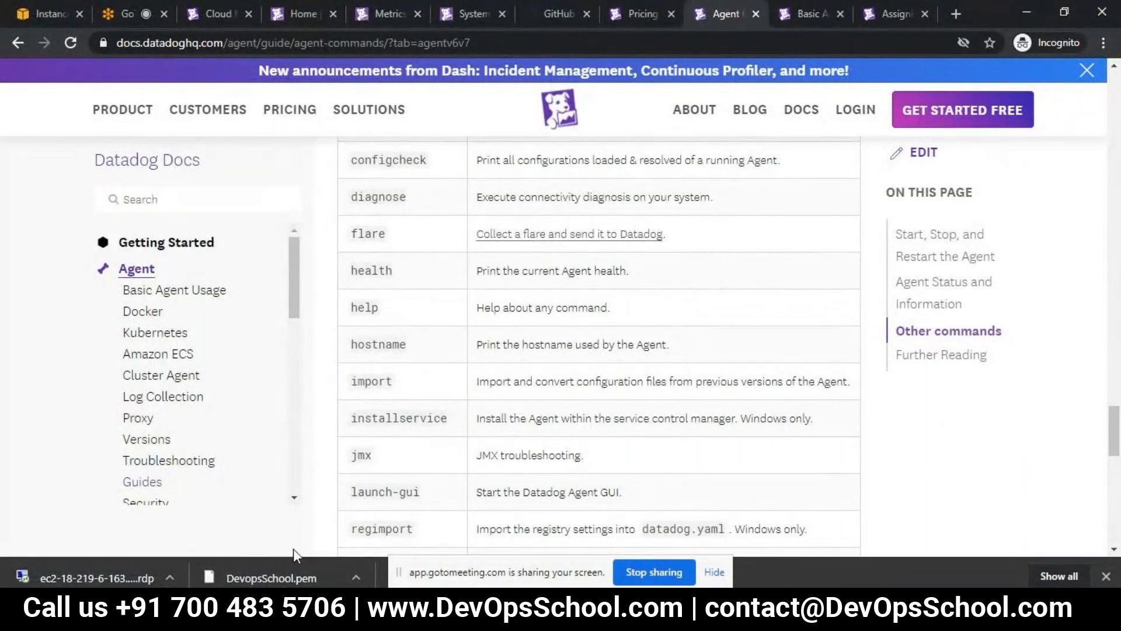
left_click(55, 13)
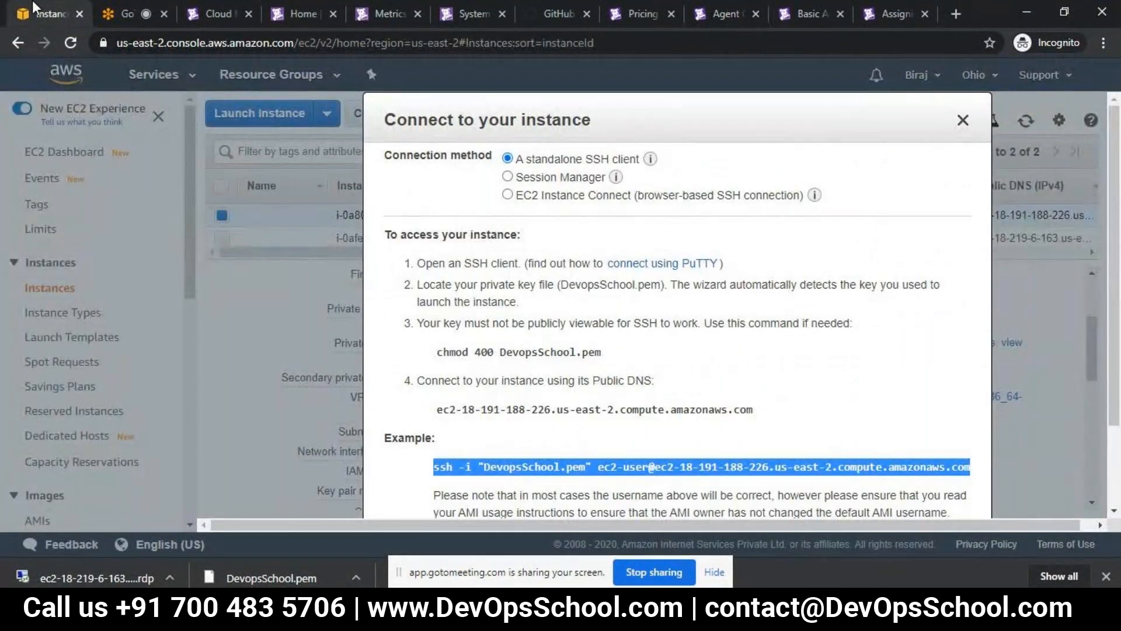
left_click(963, 120)
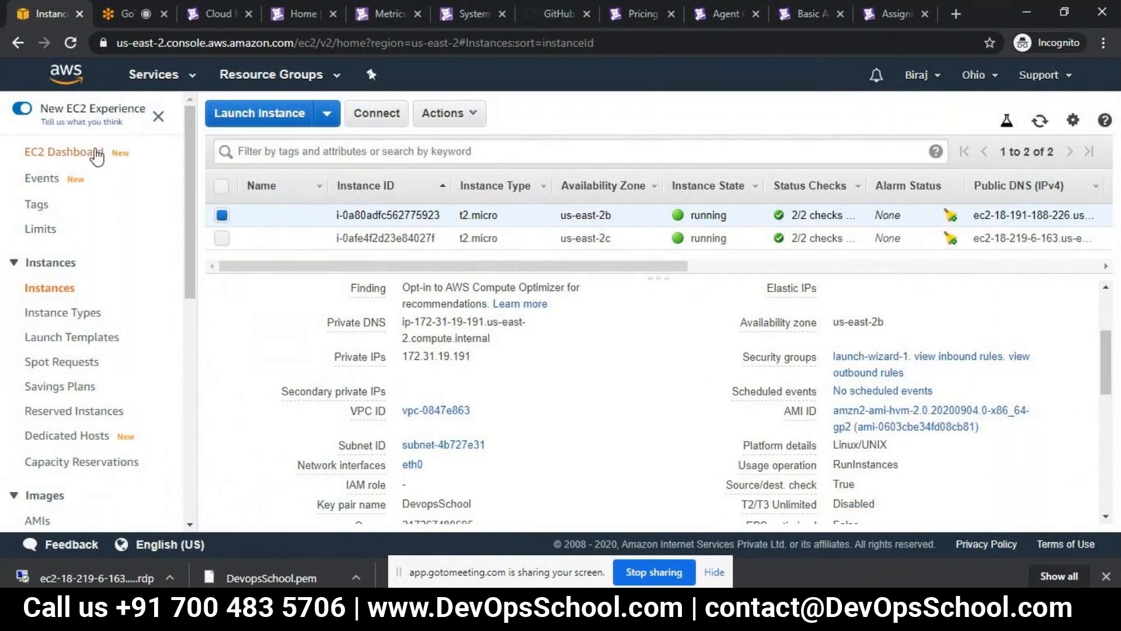
- Start launching a new EC2 instance from the 64-bit (x86) Amazon Linux 2 AMI (HVM), SSD Volume Type
left_click(274, 109)
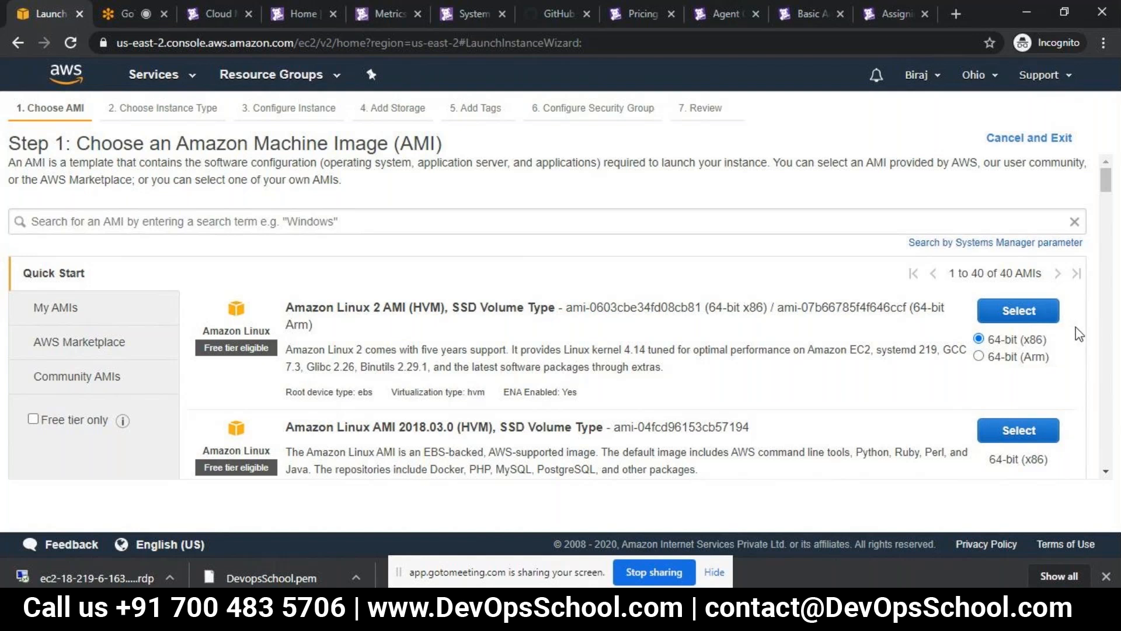
left_click(1028, 315)
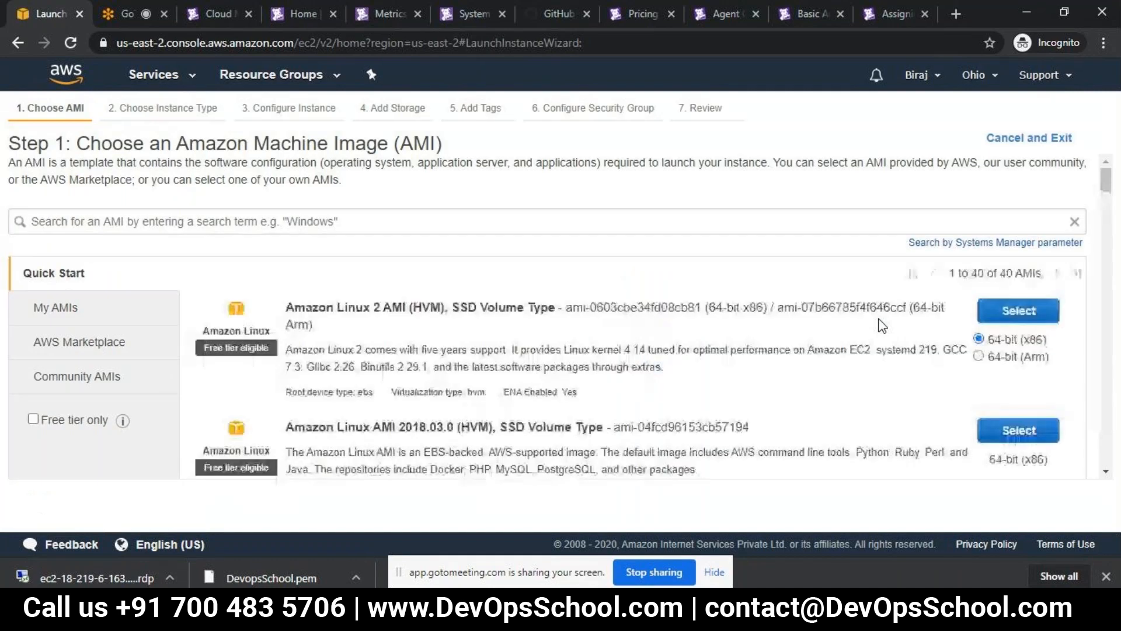
left_click(1021, 315)
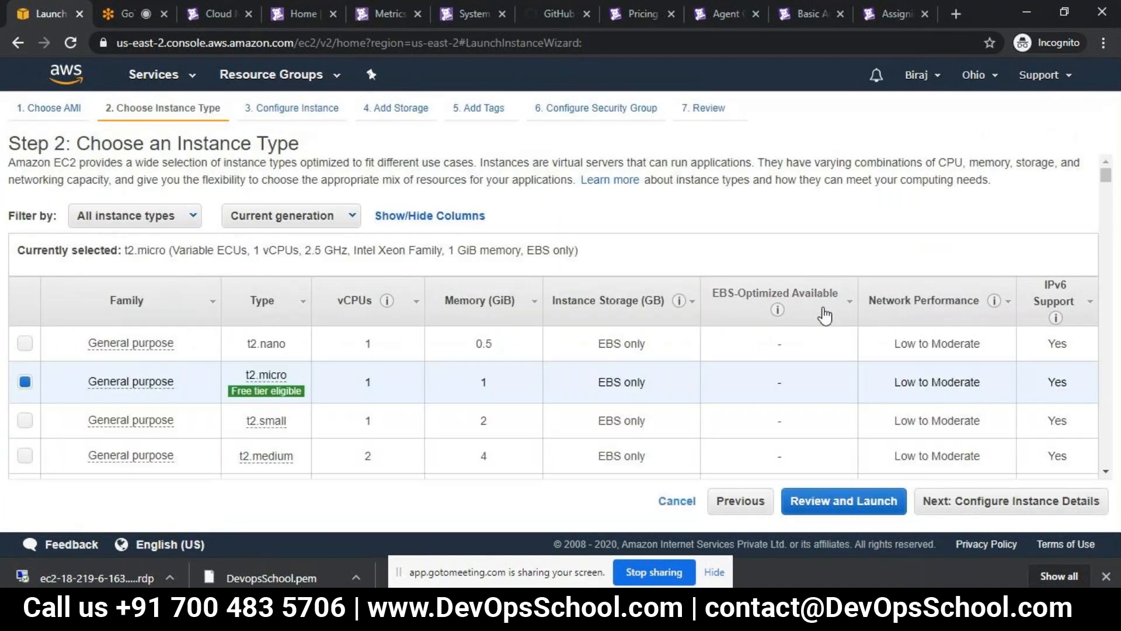
- Accept the t2.micro type and the default instance details, storage and tags, and proceed to the security group configuration
left_click(1005, 502)
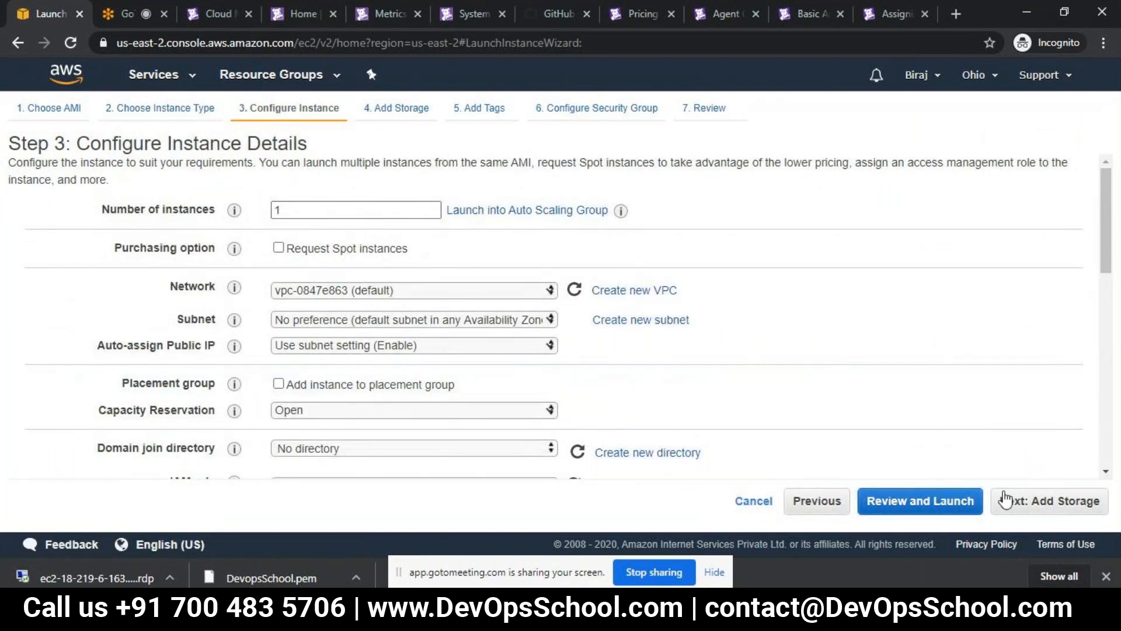
left_click(1038, 502)
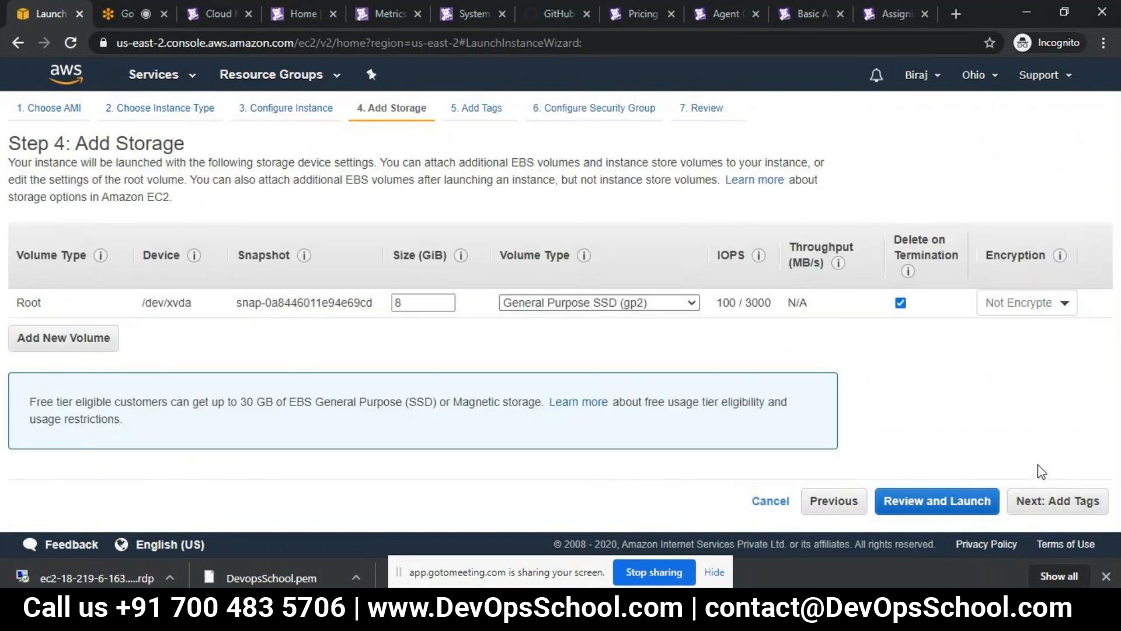
left_click(1047, 511)
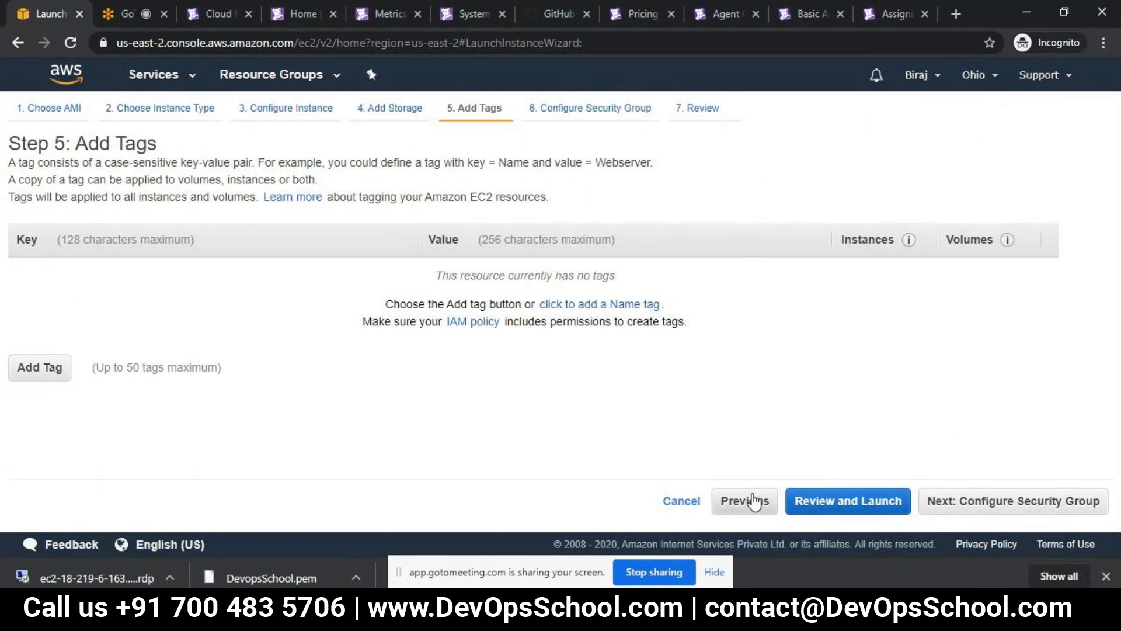
left_click(1006, 500)
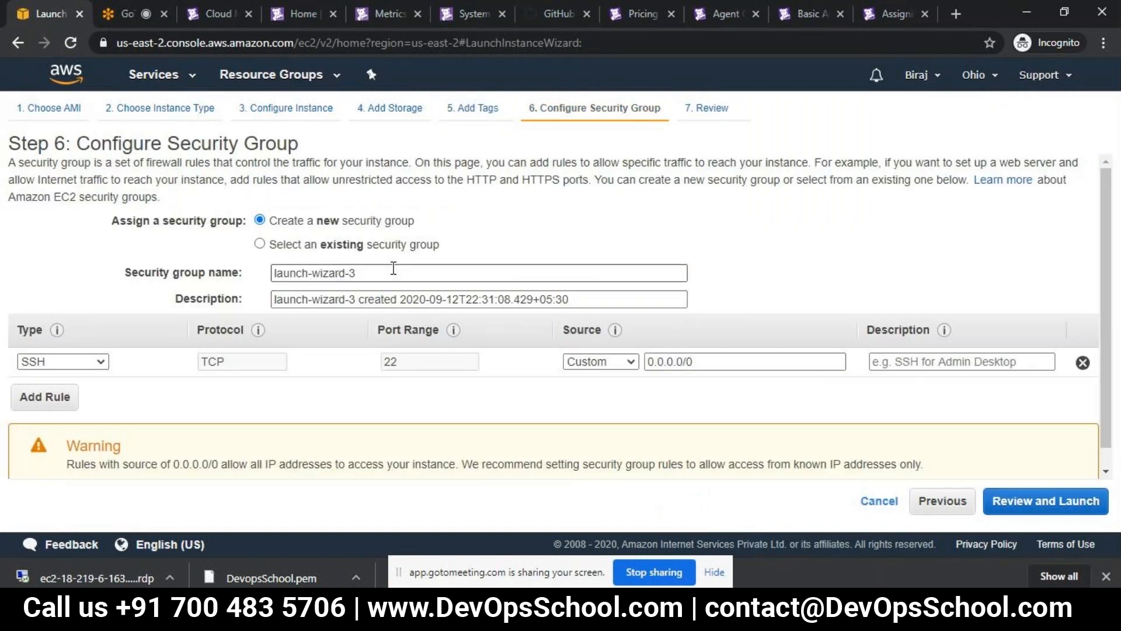
- Add an All TCP rule to the new security group
left_click(42, 397)
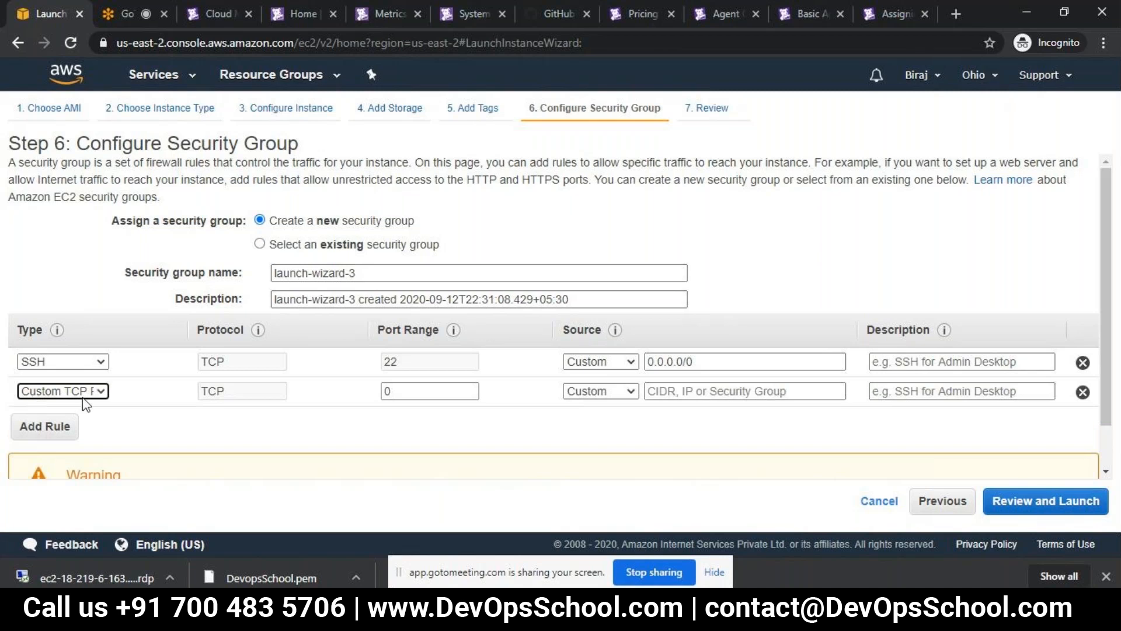
left_click(103, 392)
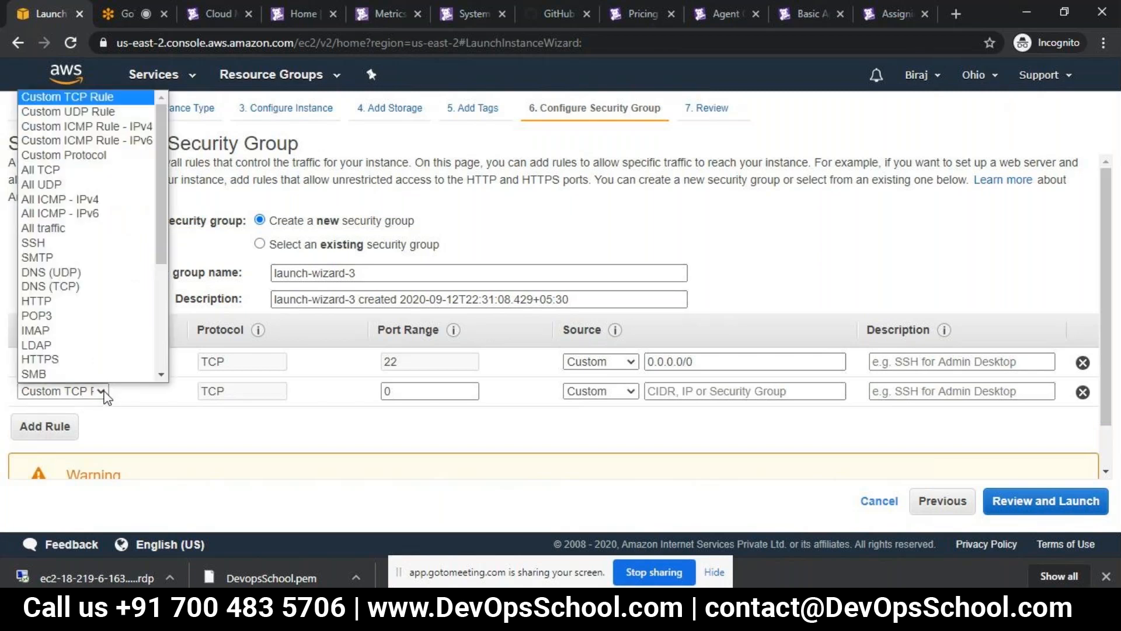
scroll(87, 243, "down", 1)
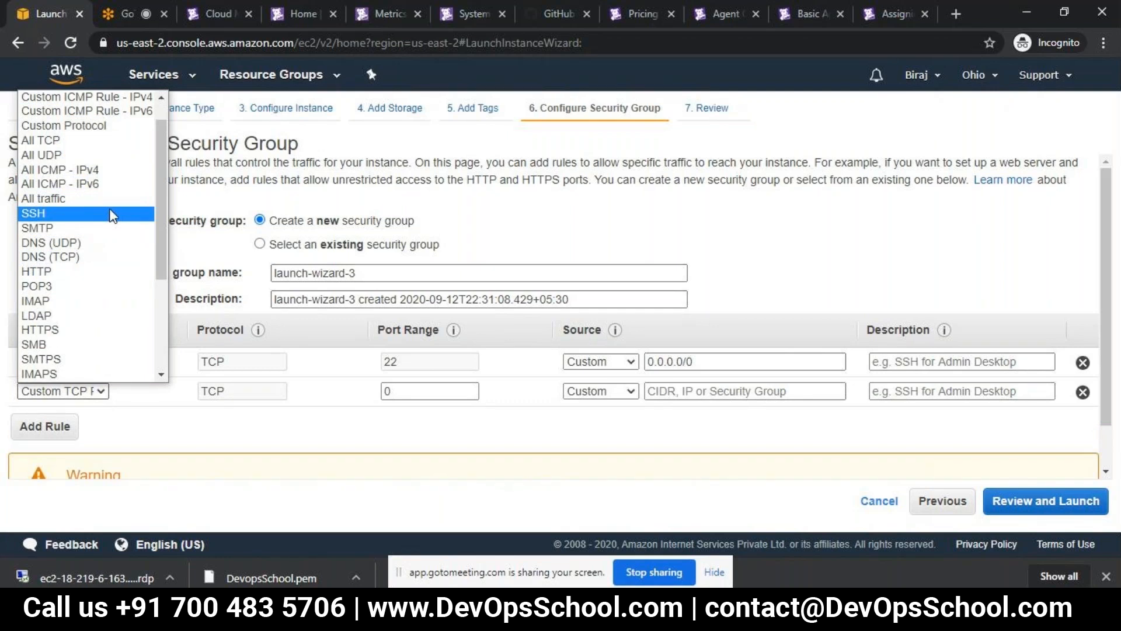
left_click(105, 144)
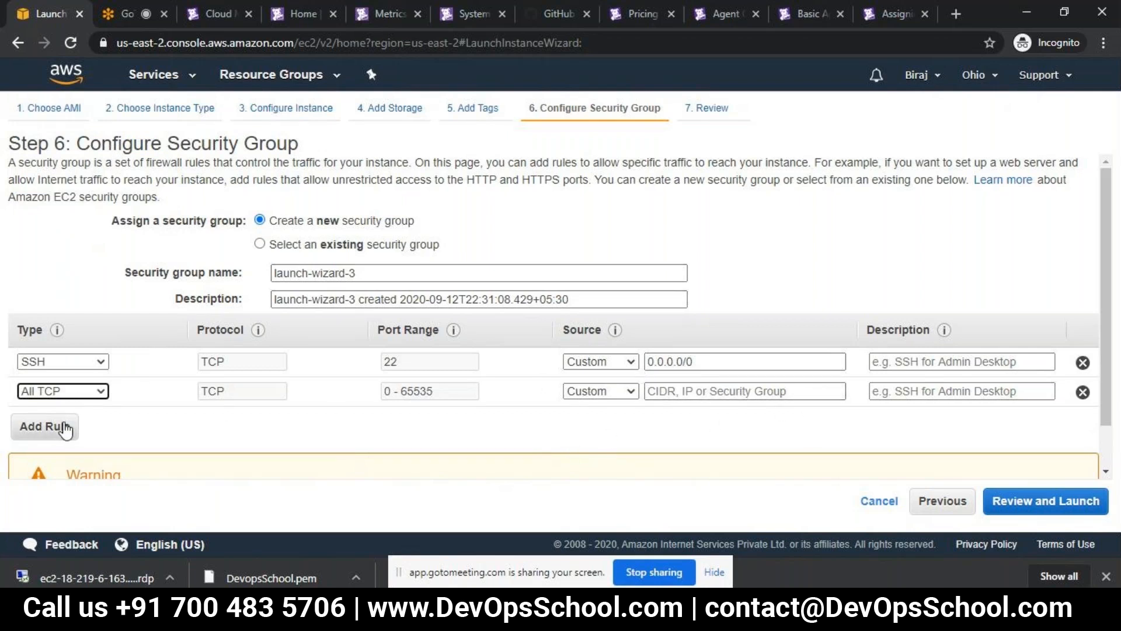
- Switch to the Datadog.pptx presentation in PowerPoint and consult the inbound rules on slide 13, "Security rule"
key("alt+Tab")
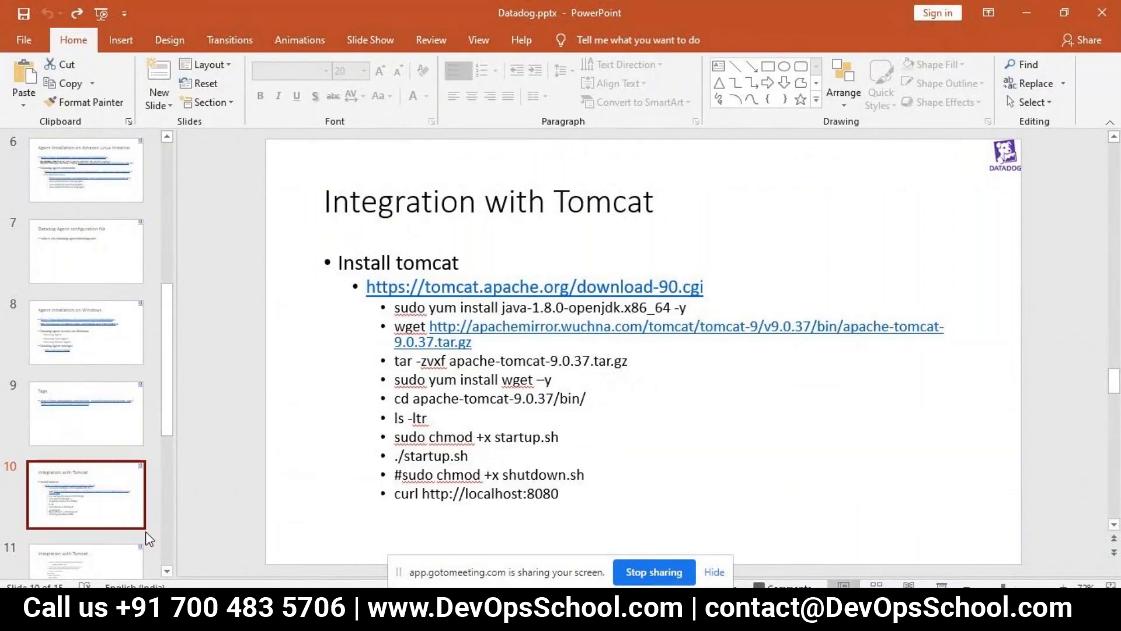
scroll(168, 562, "down", 5)
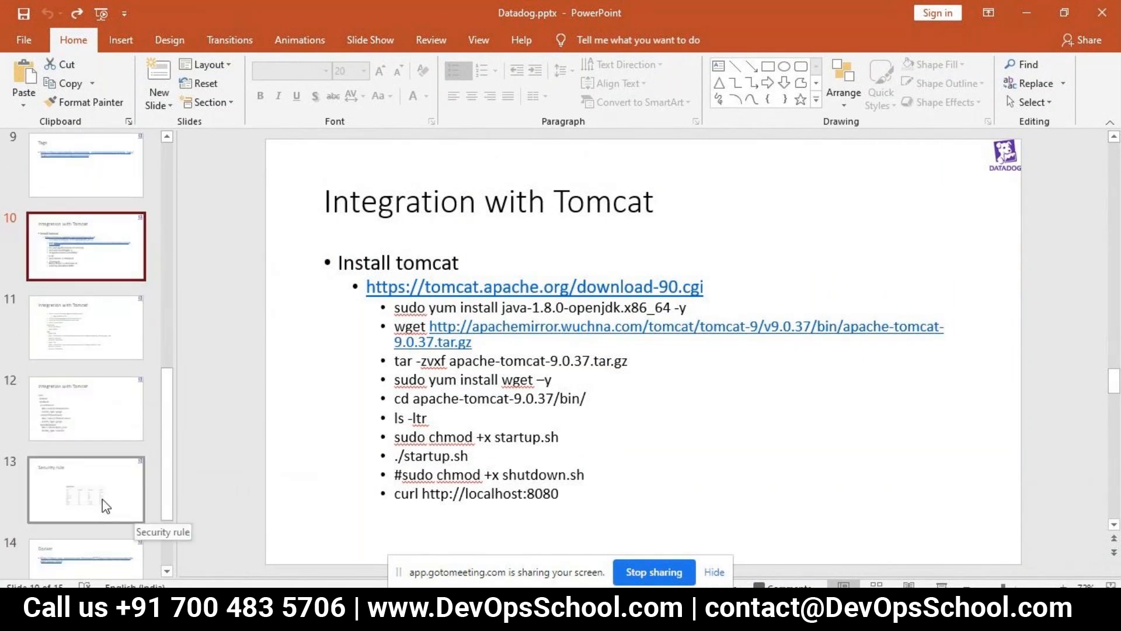
left_click(105, 488)
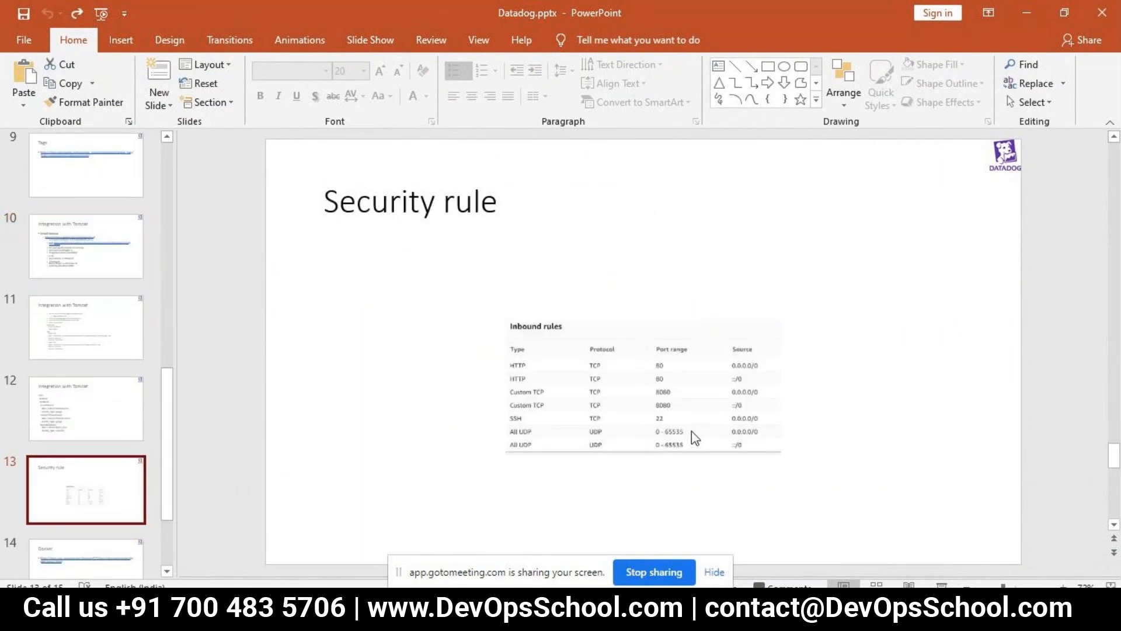
- Return to the AWS launch wizard in Chrome and add an HTTP rule to the security group
key("alt+Tab")
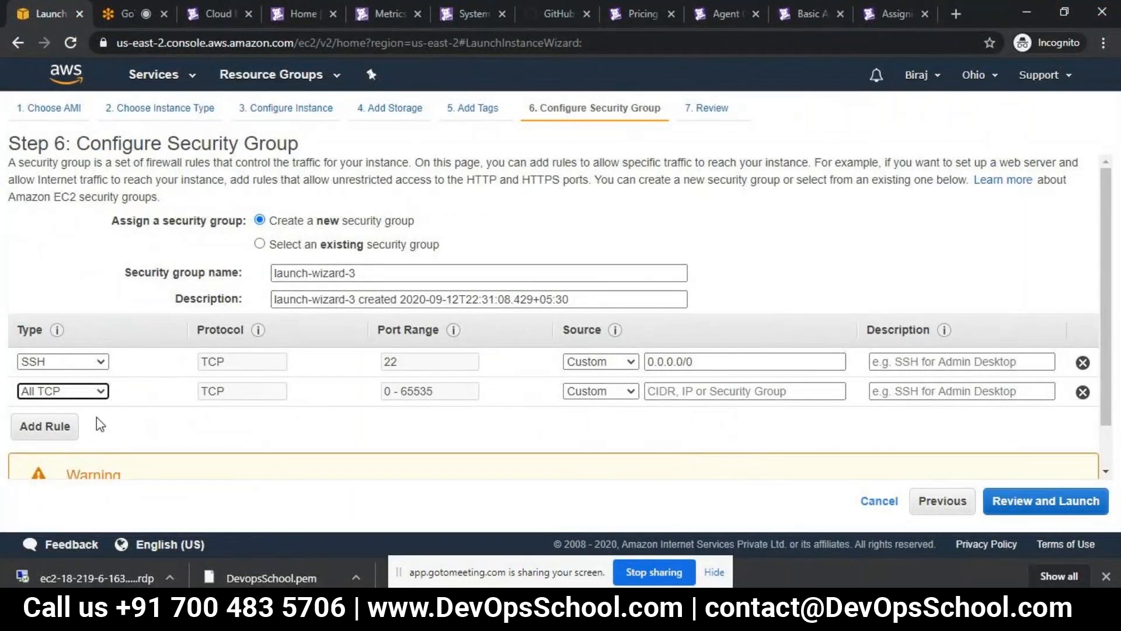
left_click(58, 426)
left_click(88, 421)
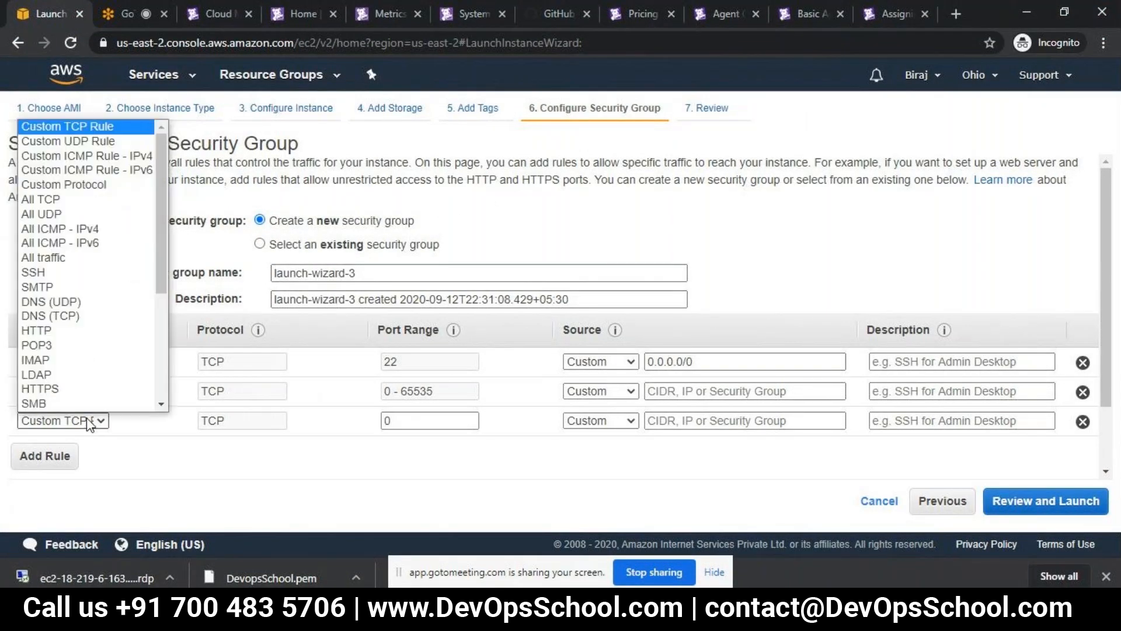
scroll(91, 391, "down", 1)
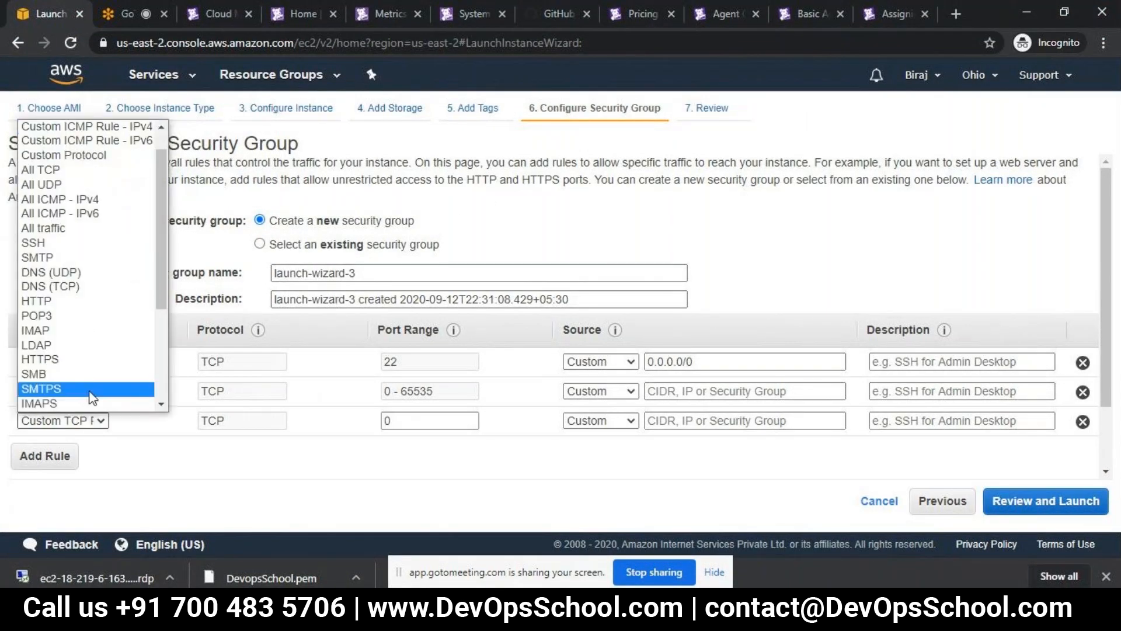
left_click(121, 301)
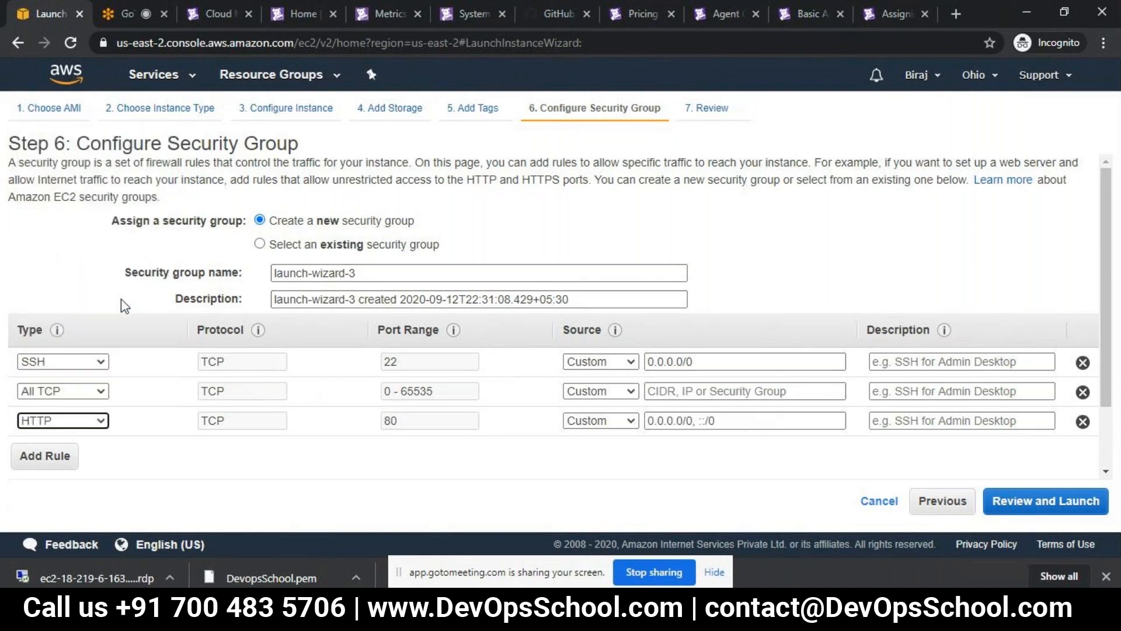
- Add a Custom TCP rule for port 8080 to the security group
left_click(40, 461)
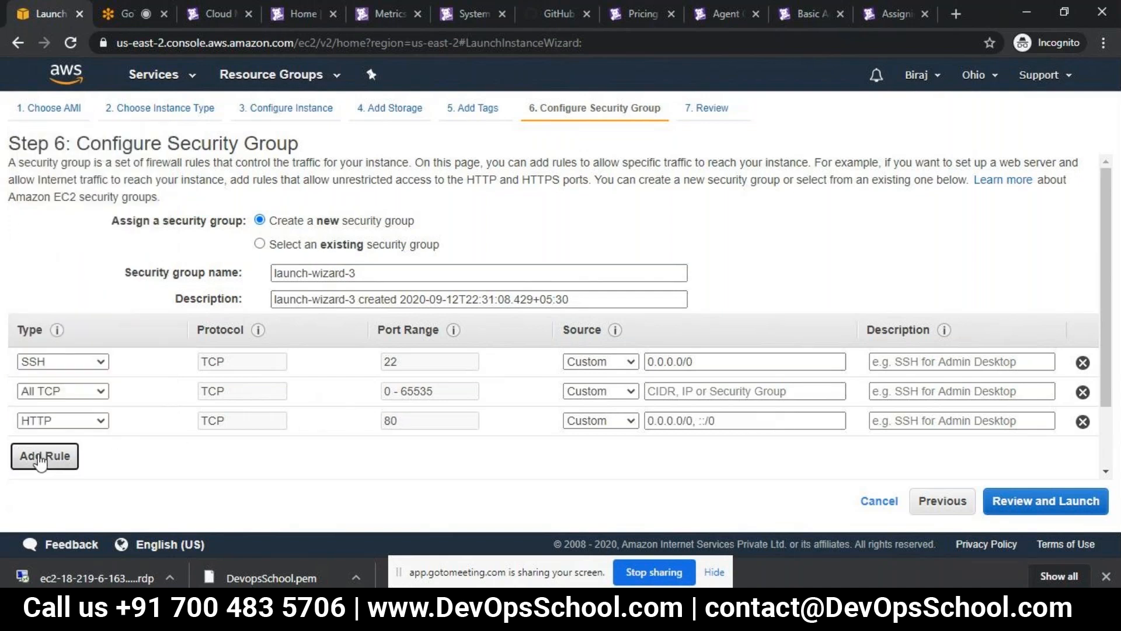
left_click(63, 450)
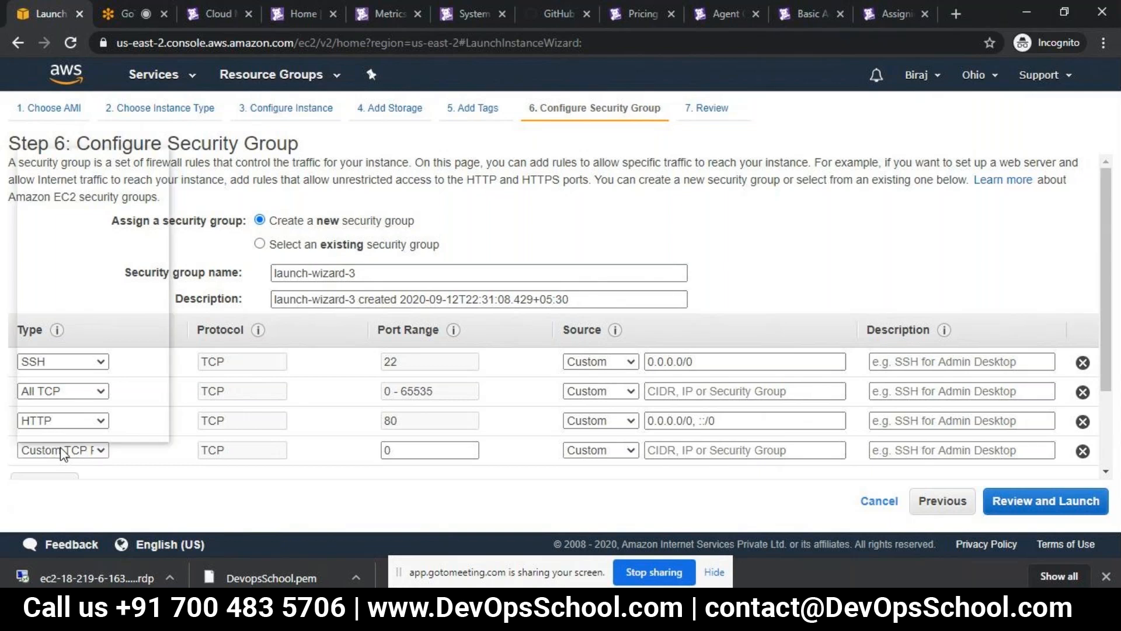
scroll(87, 327, "down", 1)
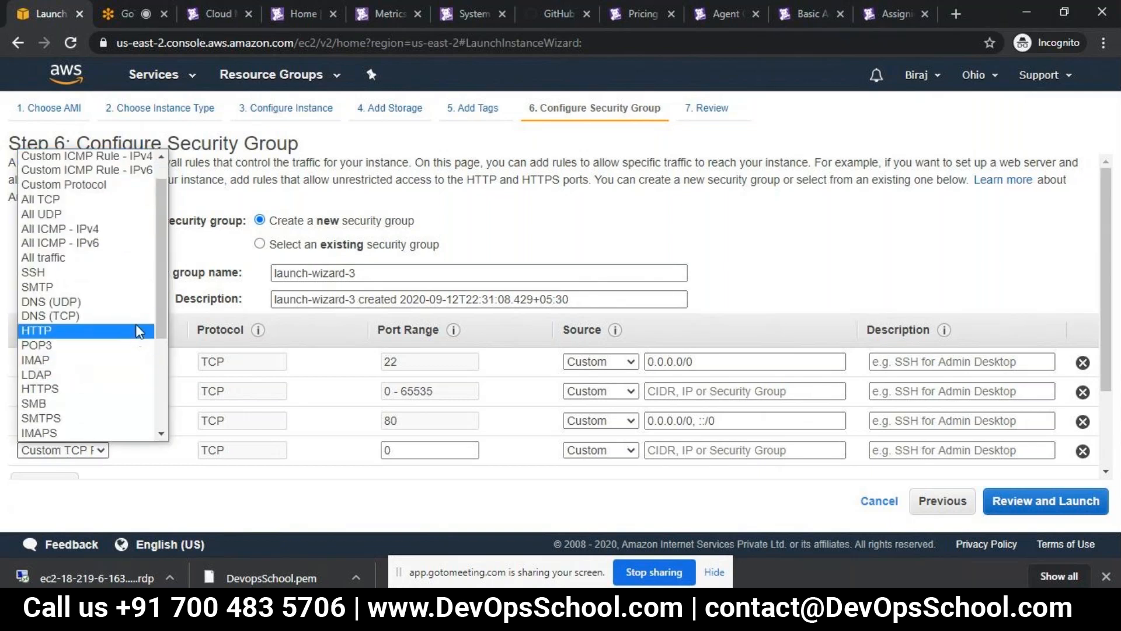
left_click_drag(156, 303, 163, 174)
left_click(132, 156)
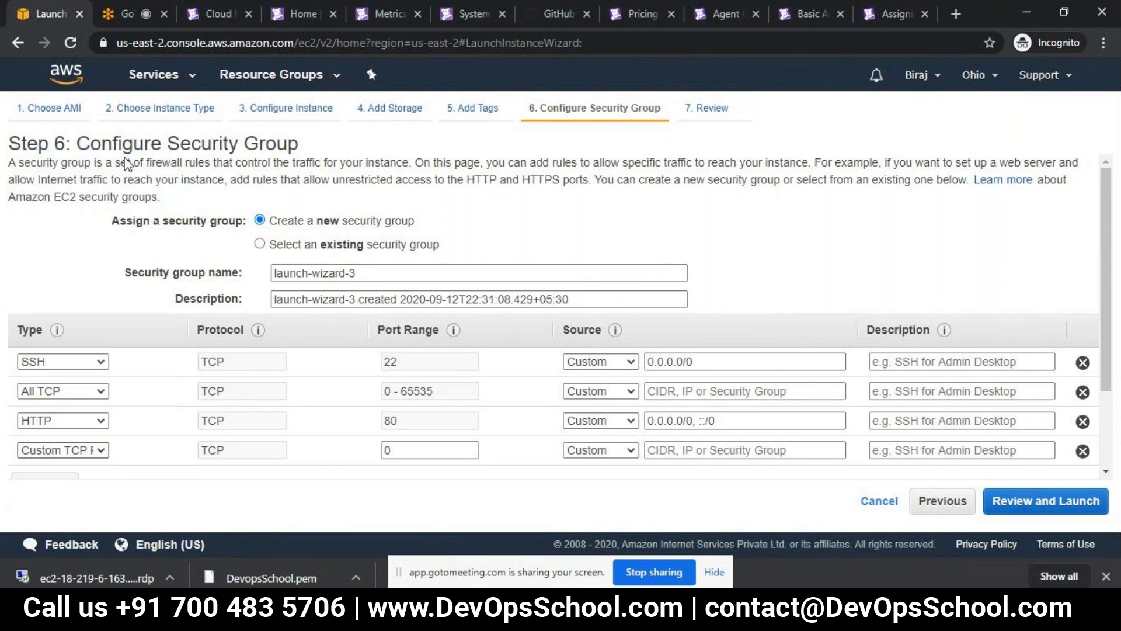
left_click(461, 456)
key("BackSpace")
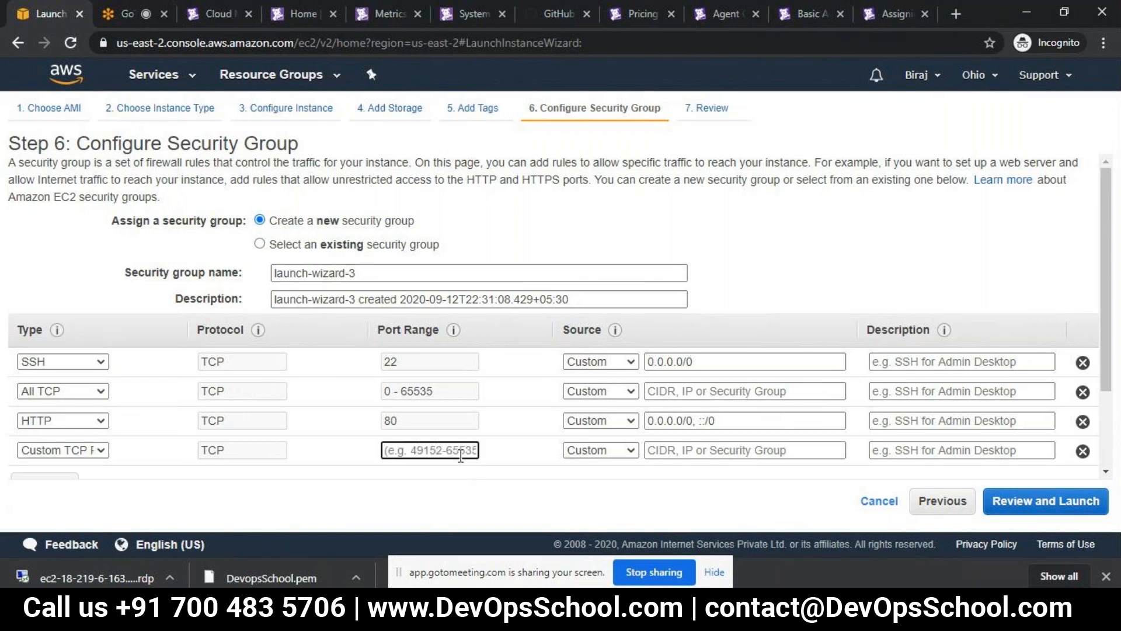
type("8080")
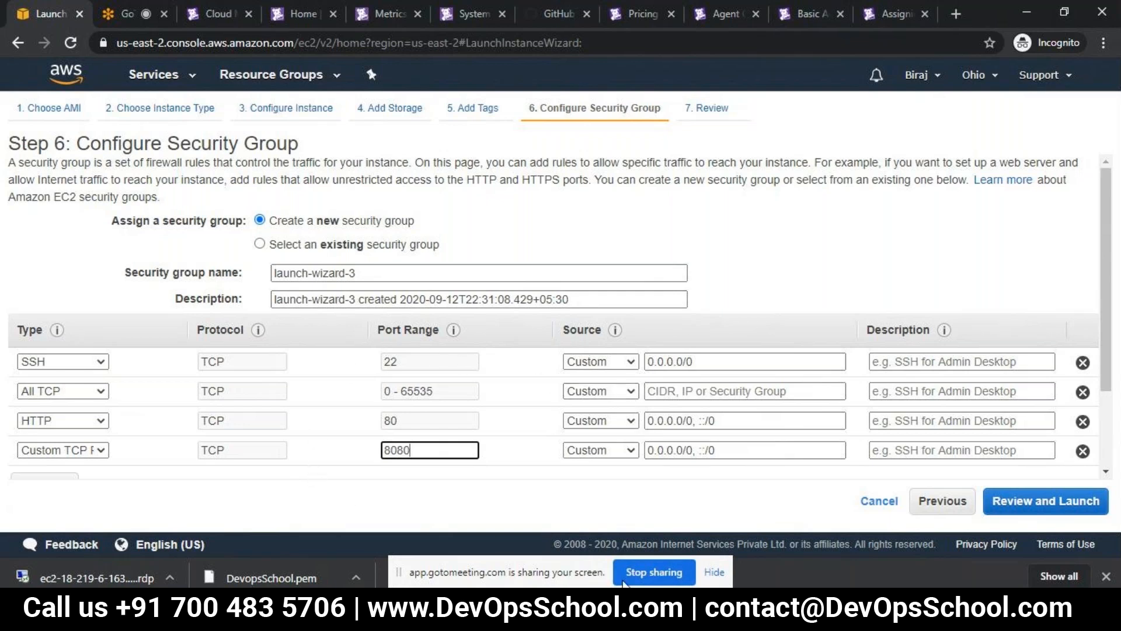
- Recheck the inbound rules on the PowerPoint "Security rule" slide and return to the security group configuration in Chrome
key("alt+Tab")
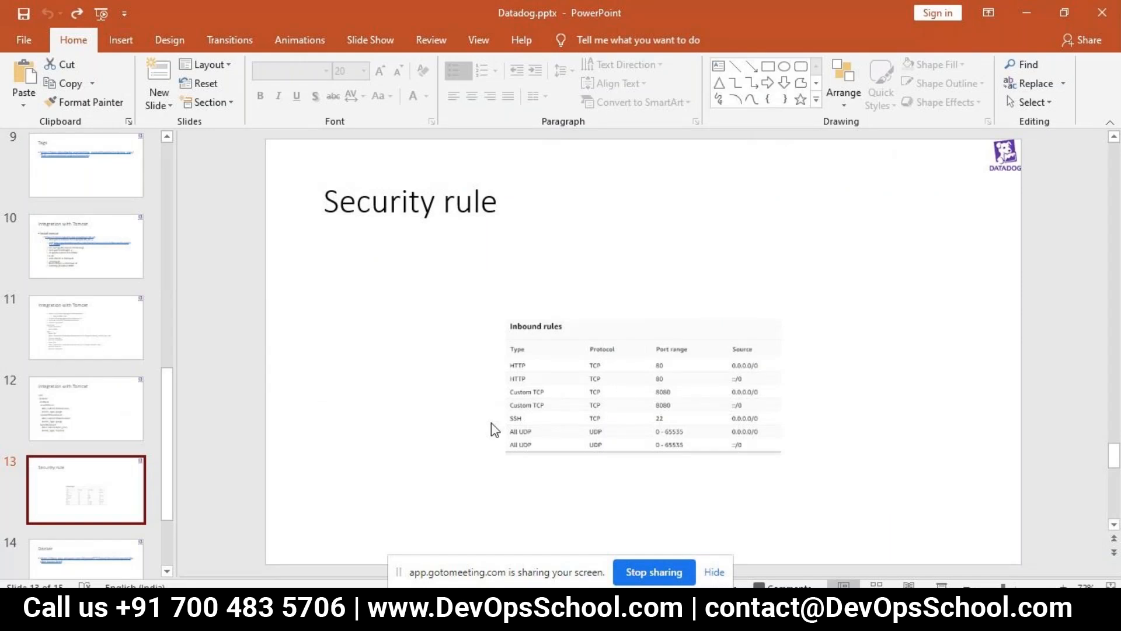
key("alt+Tab")
key("alt+Tab")
key("alt+Tab")
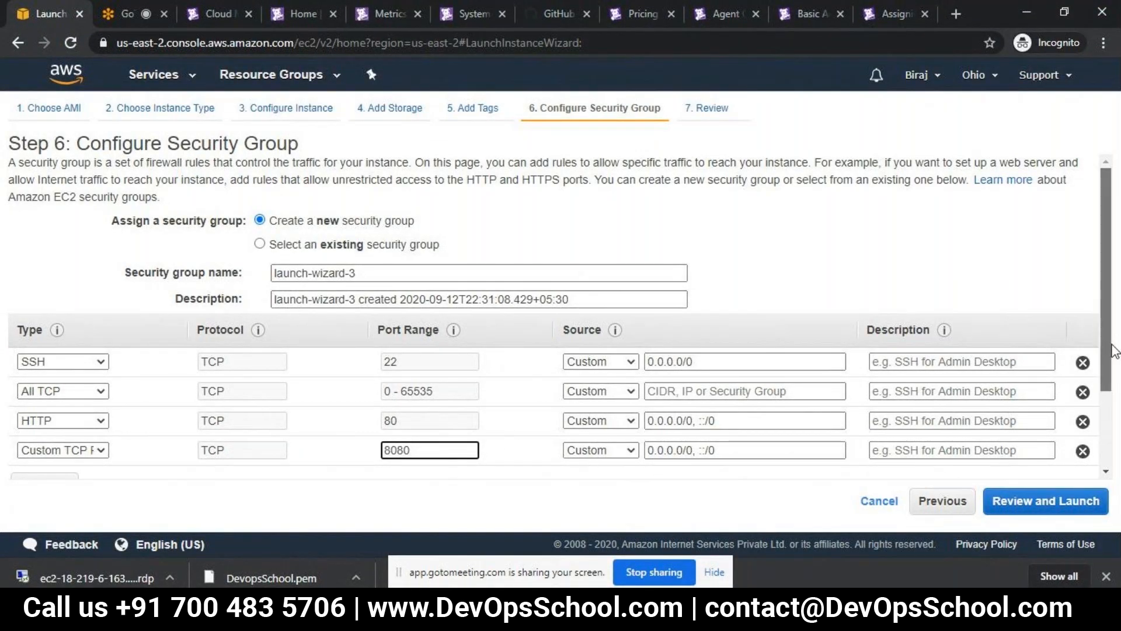
- Add an All UDP rule to the security group
scroll(1119, 399, "down", 1)
left_click(44, 412)
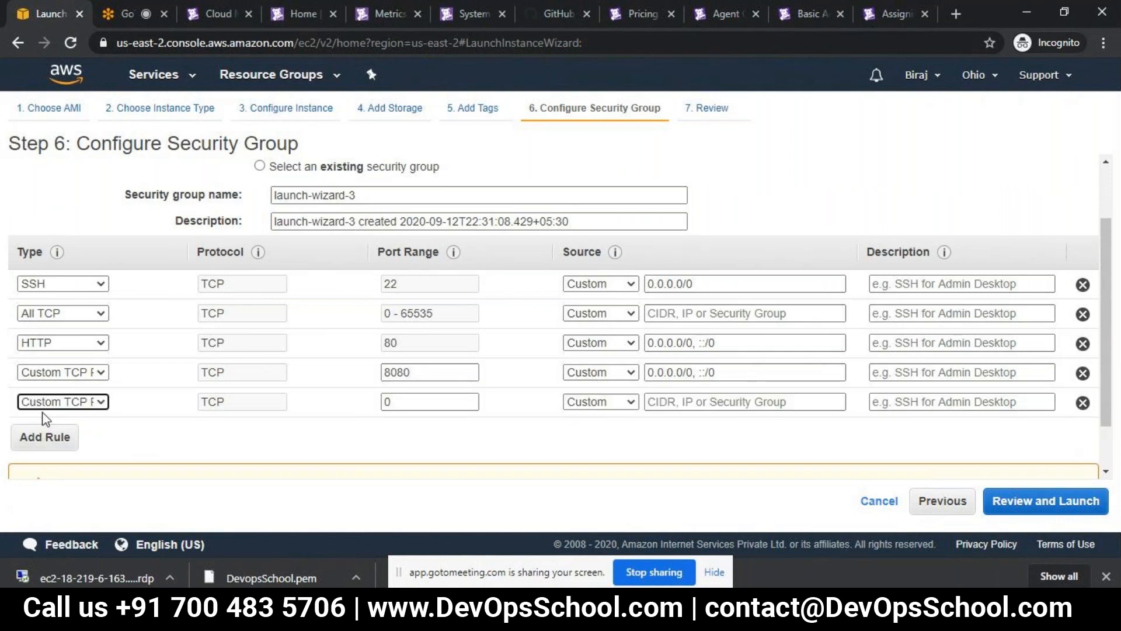
left_click(92, 403)
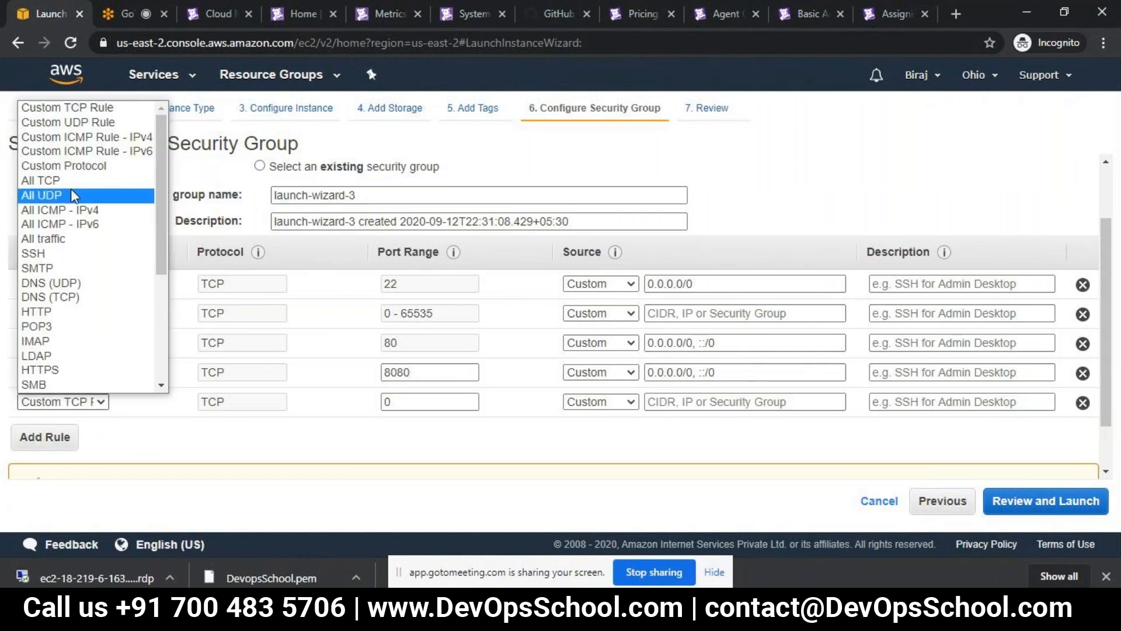
left_click(71, 195)
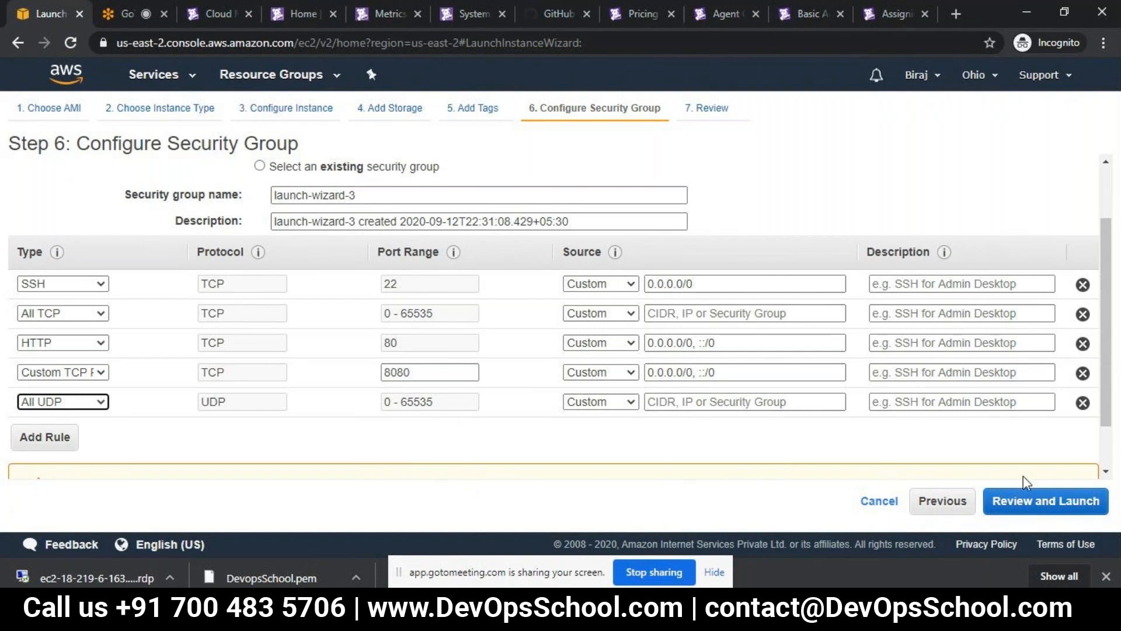
left_click(1058, 500)
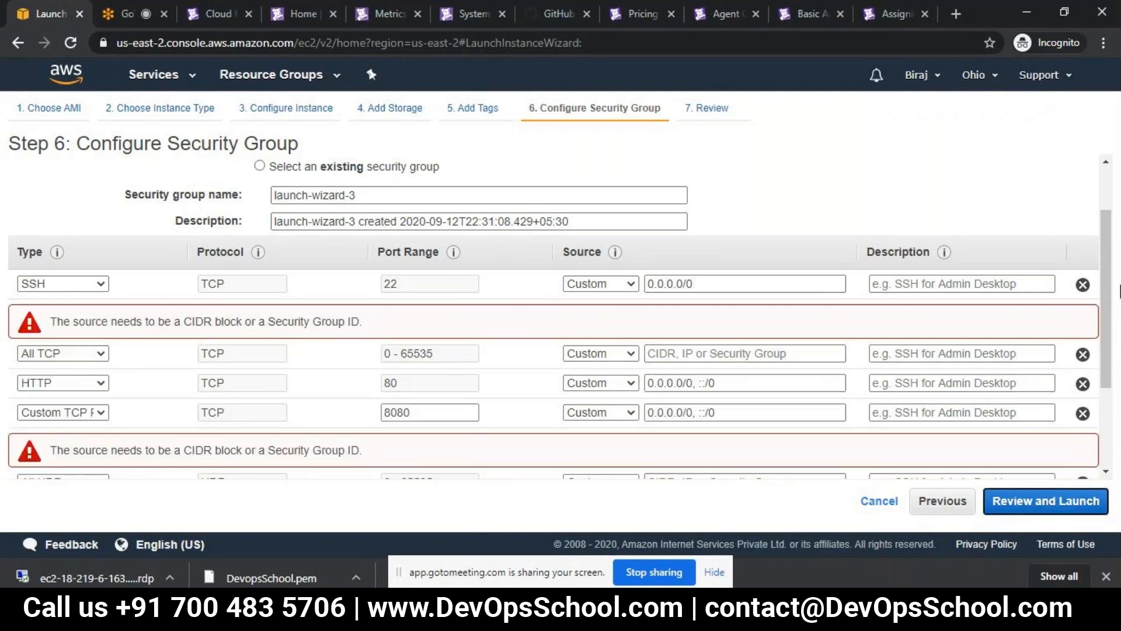
left_click_drag(1108, 295, 1113, 324)
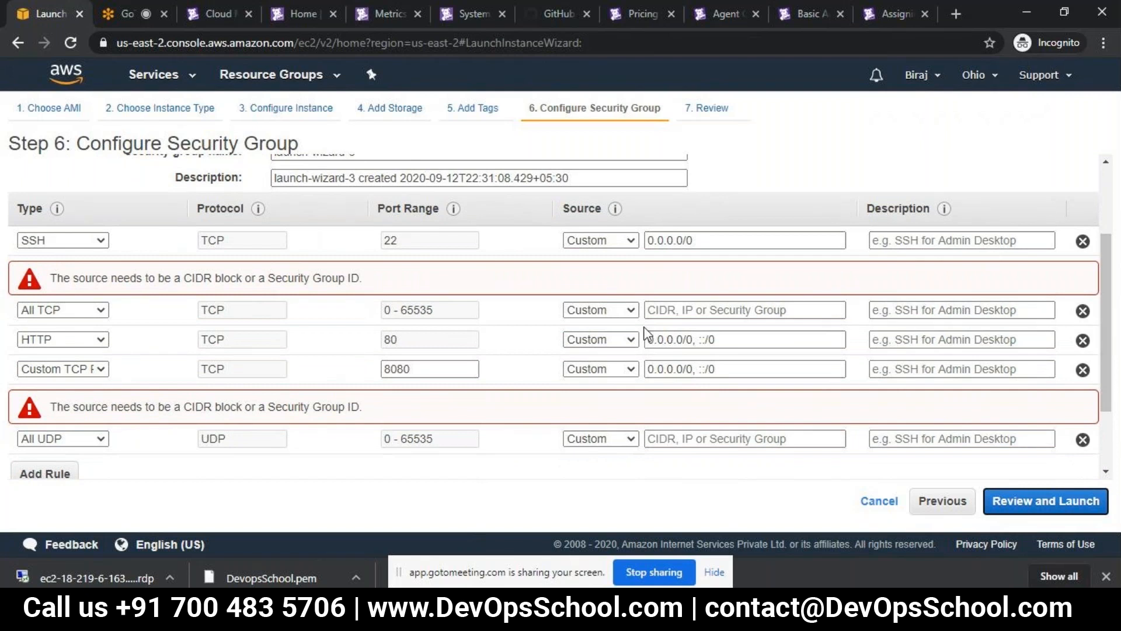
left_click(680, 313)
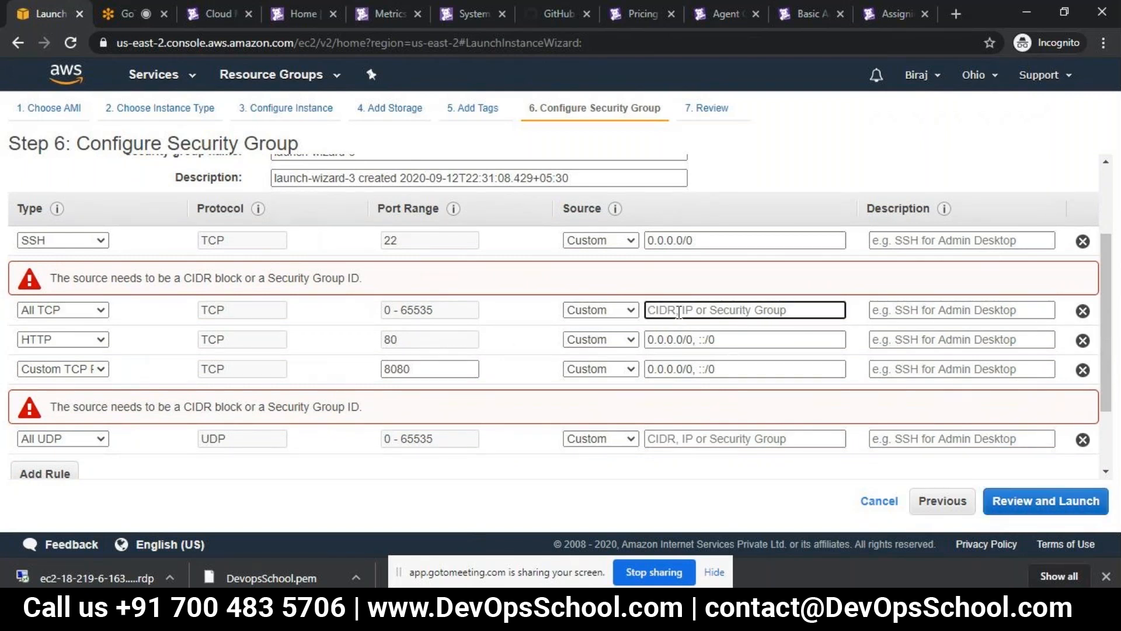
type("0/")
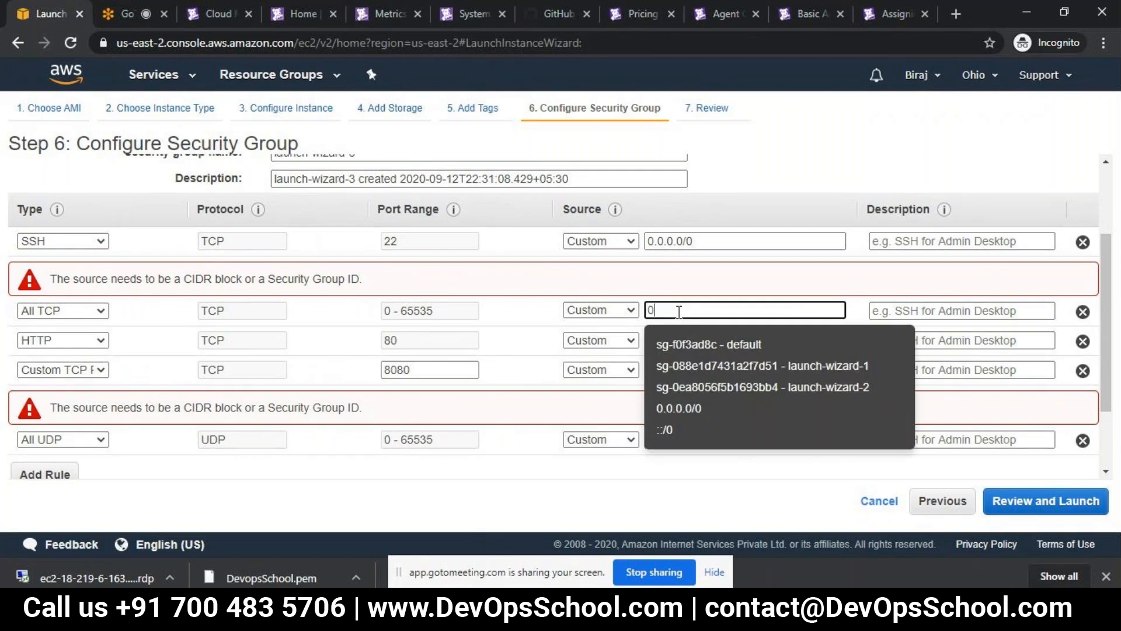
key("BackSpace")
key("BackSpace")
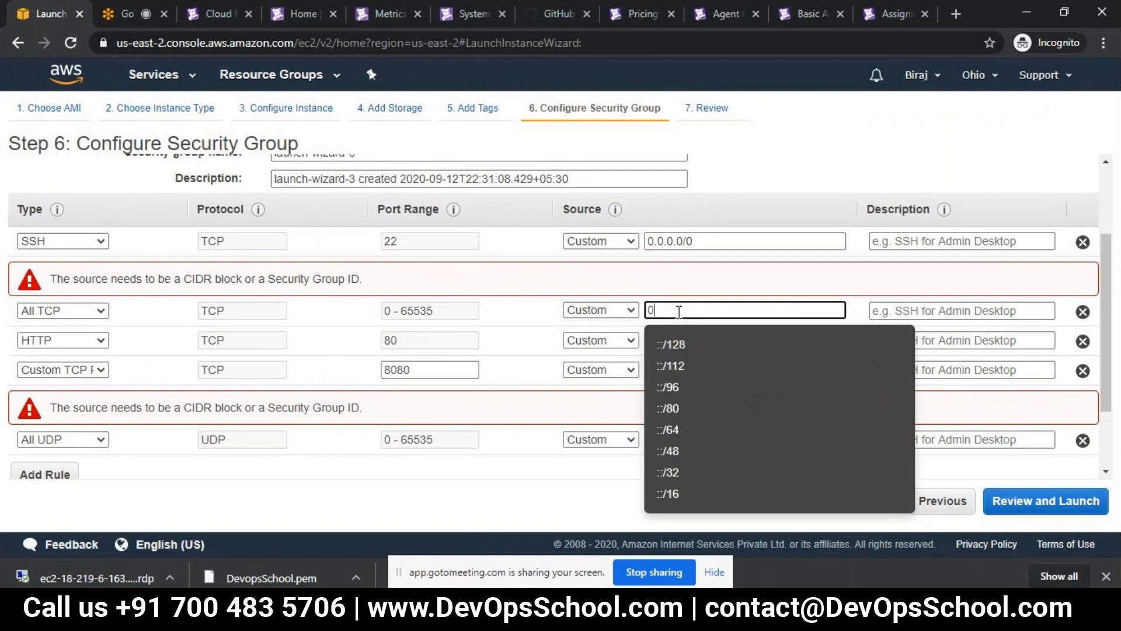
- Copy the HTTP rule's source, 0.0.0.0/0, ::/0, into the source of the All TCP rule
left_click(722, 337)
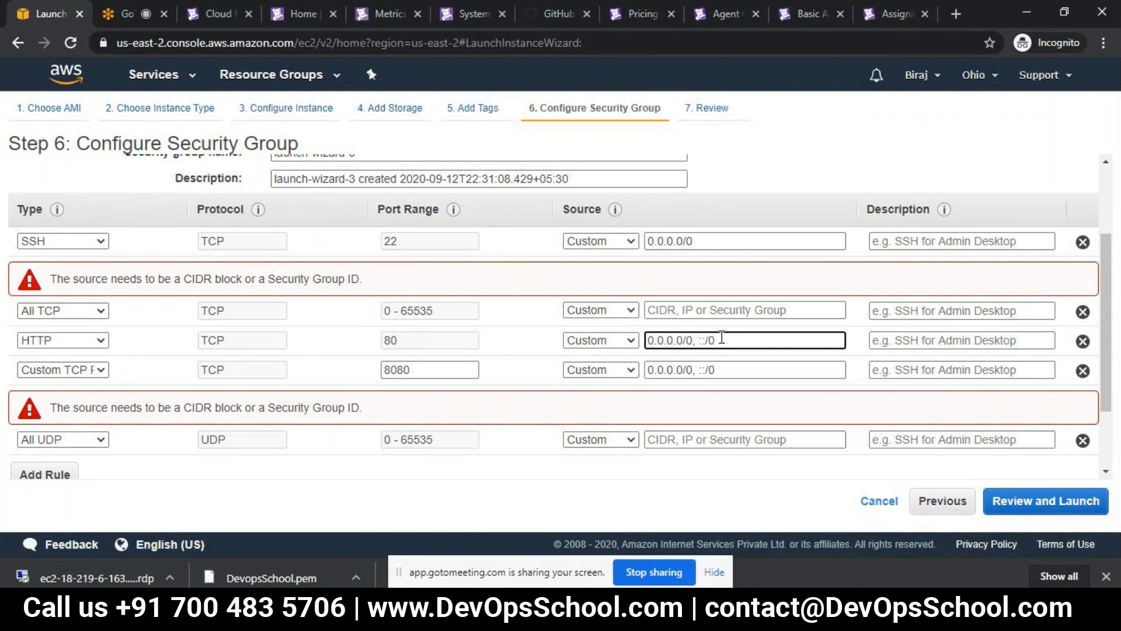
key("ctrl+a")
key("ctrl+c")
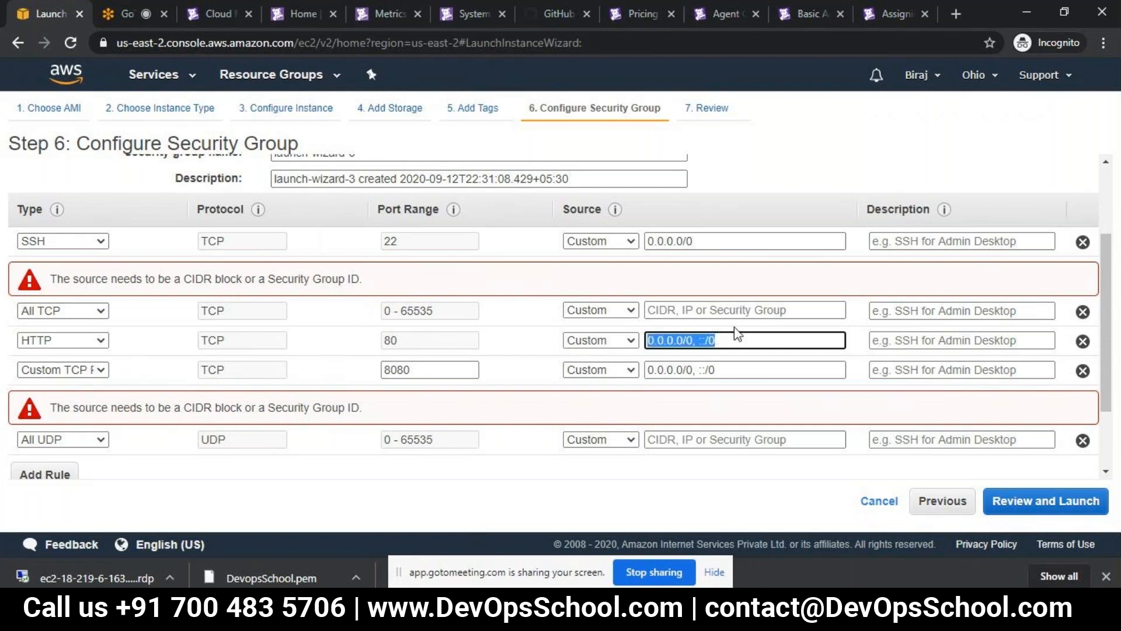
left_click(757, 307)
key("ctrl+v")
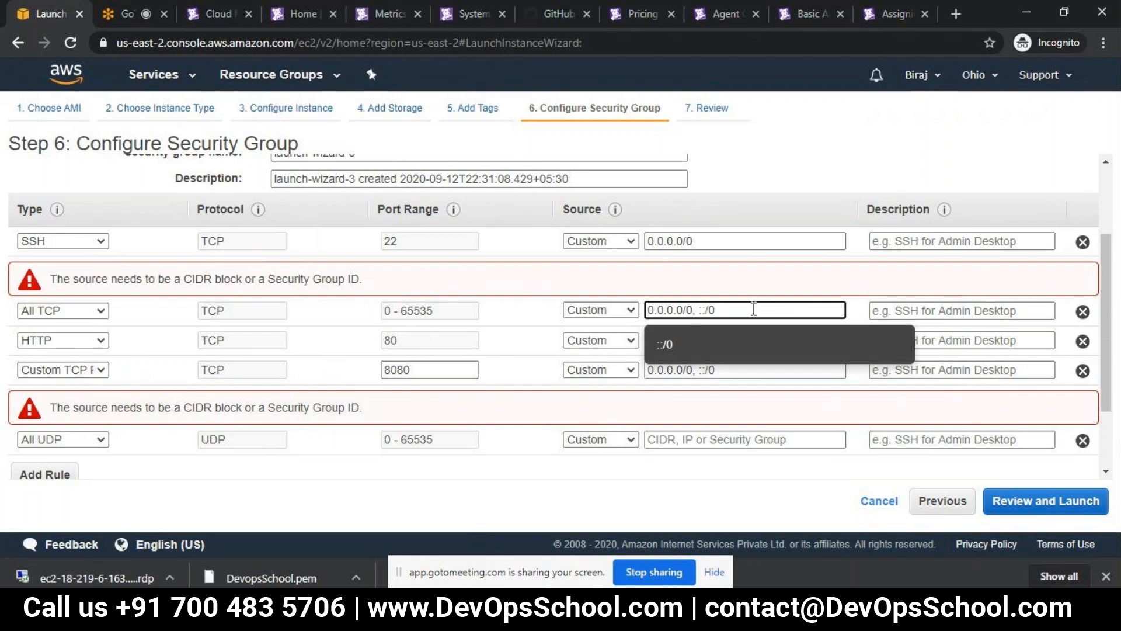
left_click(724, 345)
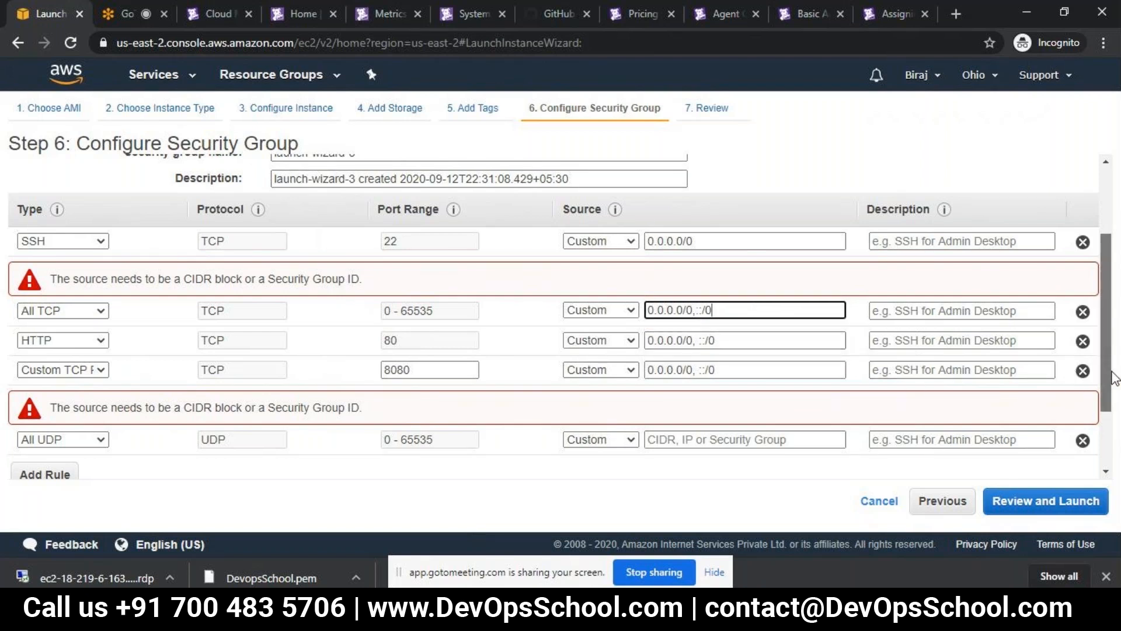
- Set the All UDP rule's source to 0.0.0.0/0, ::/0 and proceed to the instance launch review
scroll(1114, 377, "down", 1)
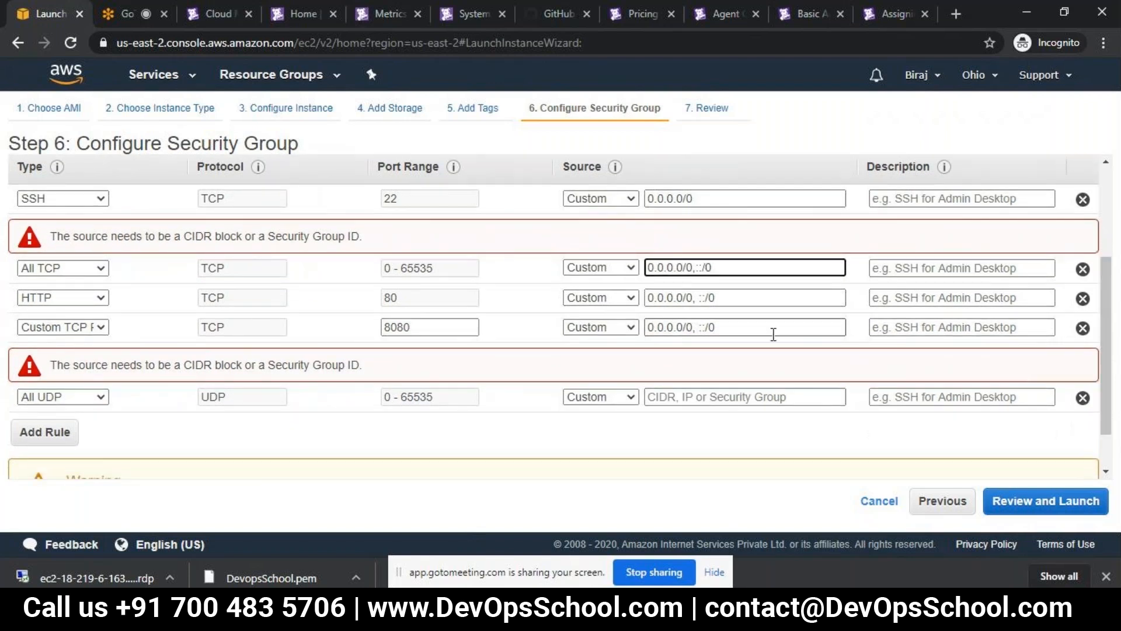
left_click(725, 398)
key("ctrl+v")
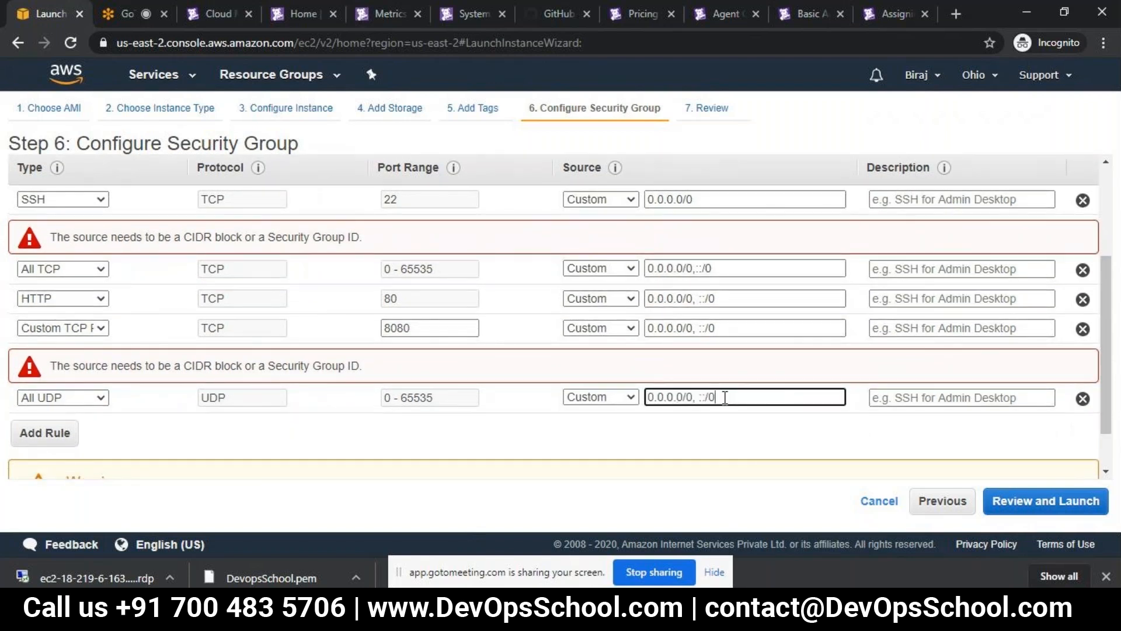
left_click(1036, 514)
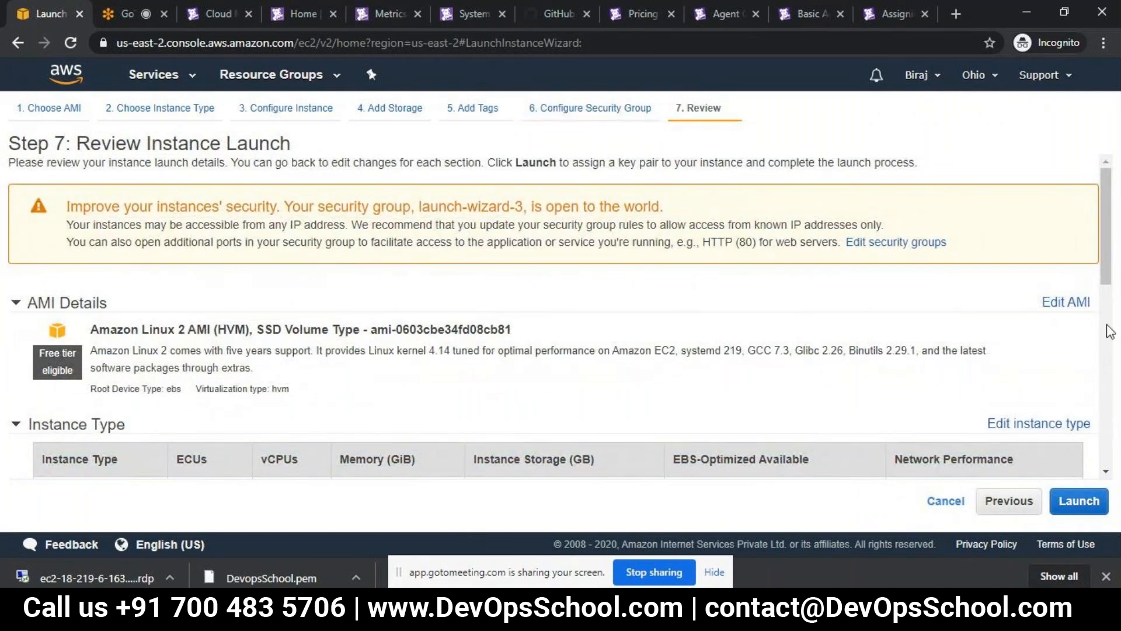
- Launch the instance with the existing DevopsSchool key pair, acknowledging access to its private key file
left_click_drag(1106, 275, 1110, 403)
left_click(1095, 499)
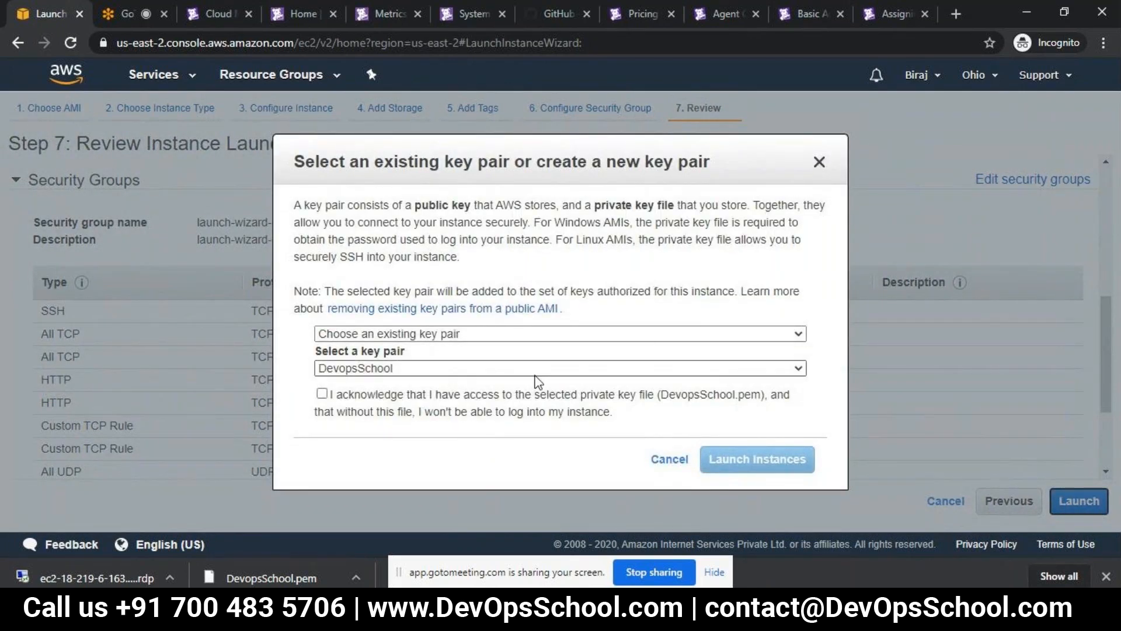
left_click(321, 394)
left_click(753, 459)
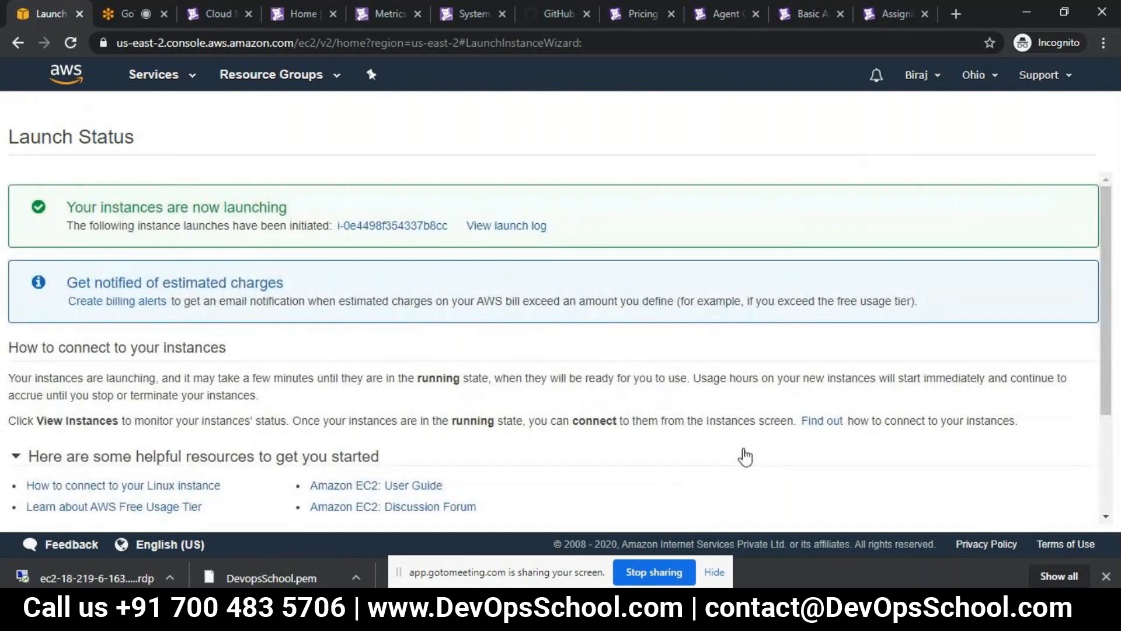
- Open the newly launched instance, list all EC2 instances, and enlarge the list area to show every row
left_click(409, 227)
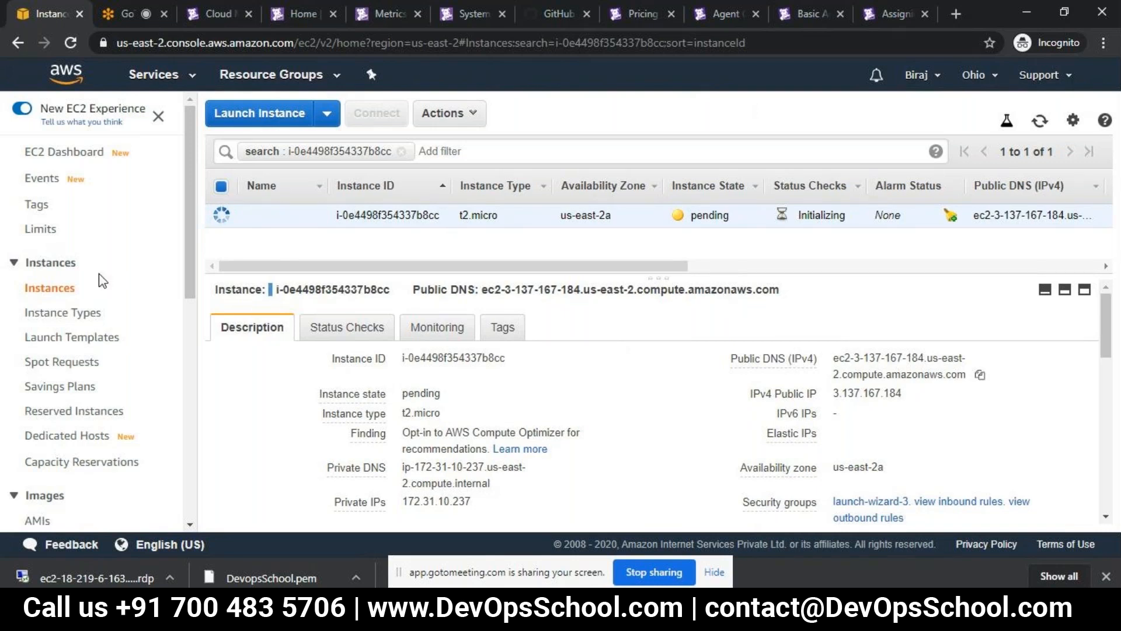
left_click(60, 290)
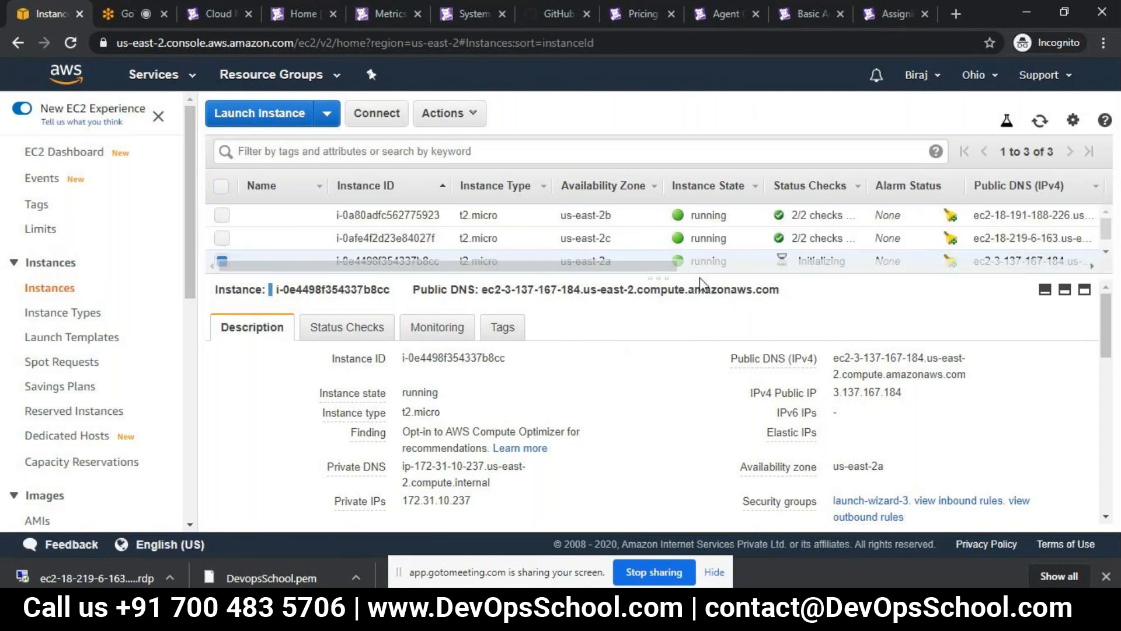
left_click_drag(699, 284, 700, 318)
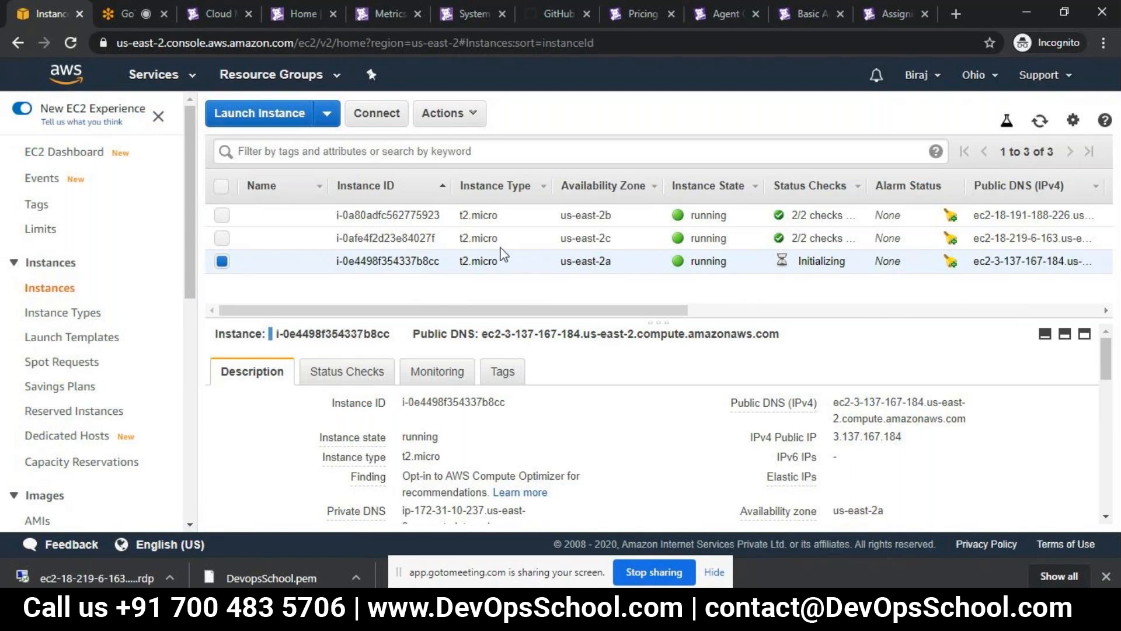
- Open the connection instructions for the new us-east-2a instance and copy the complete example SSH command
left_click(378, 115)
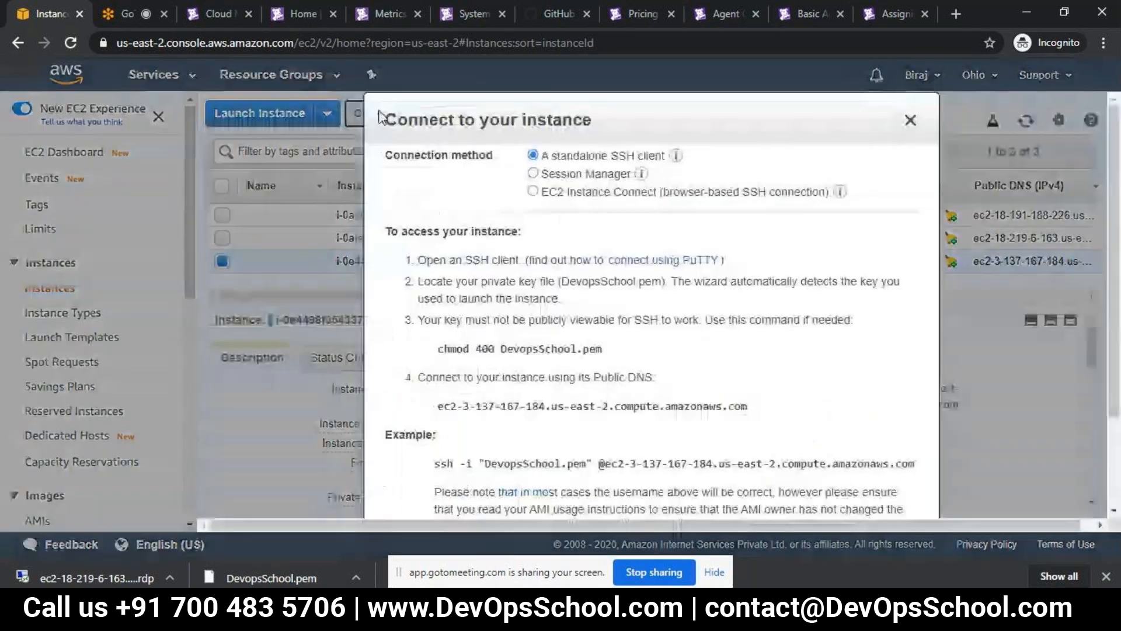
left_click_drag(560, 463, 966, 461)
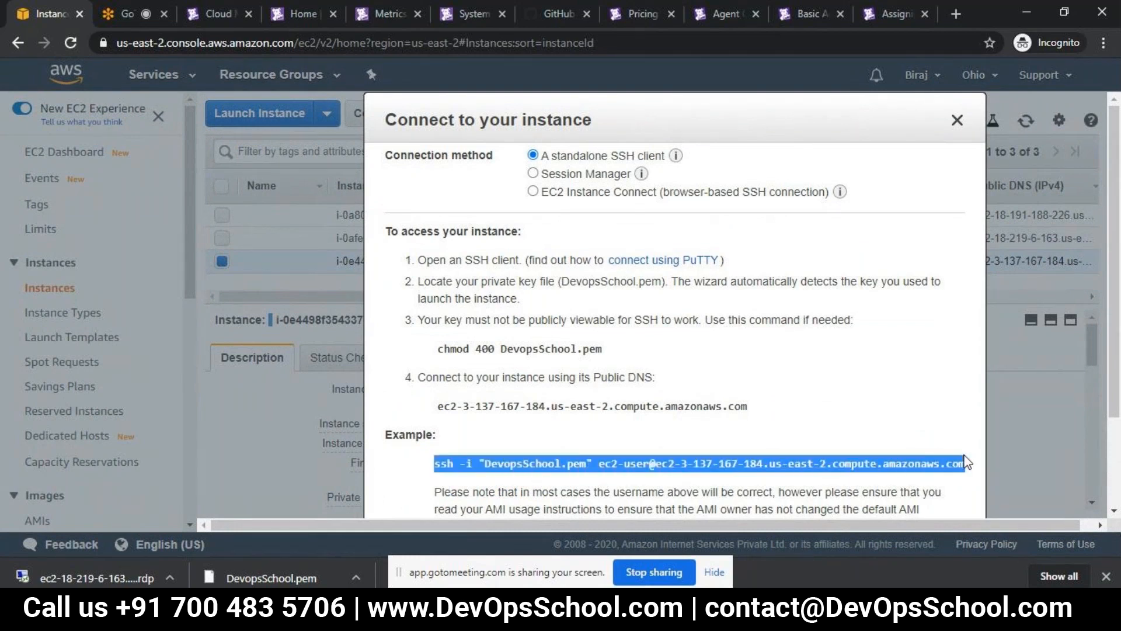
left_click(839, 348)
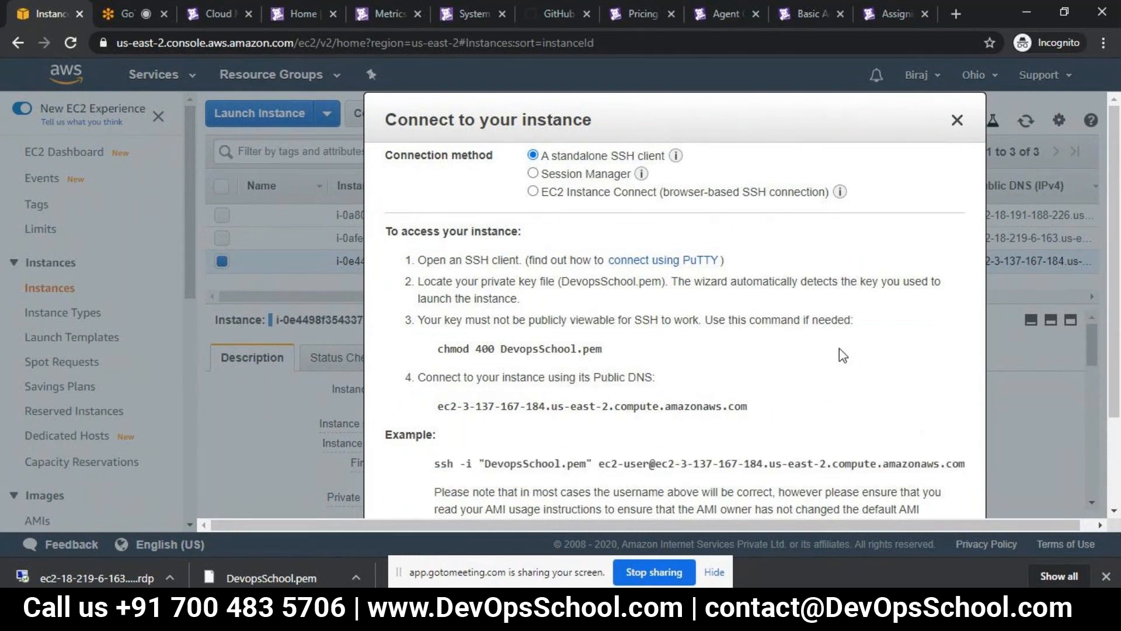
right_click(840, 348)
left_click(656, 409)
left_click_drag(438, 468, 965, 454)
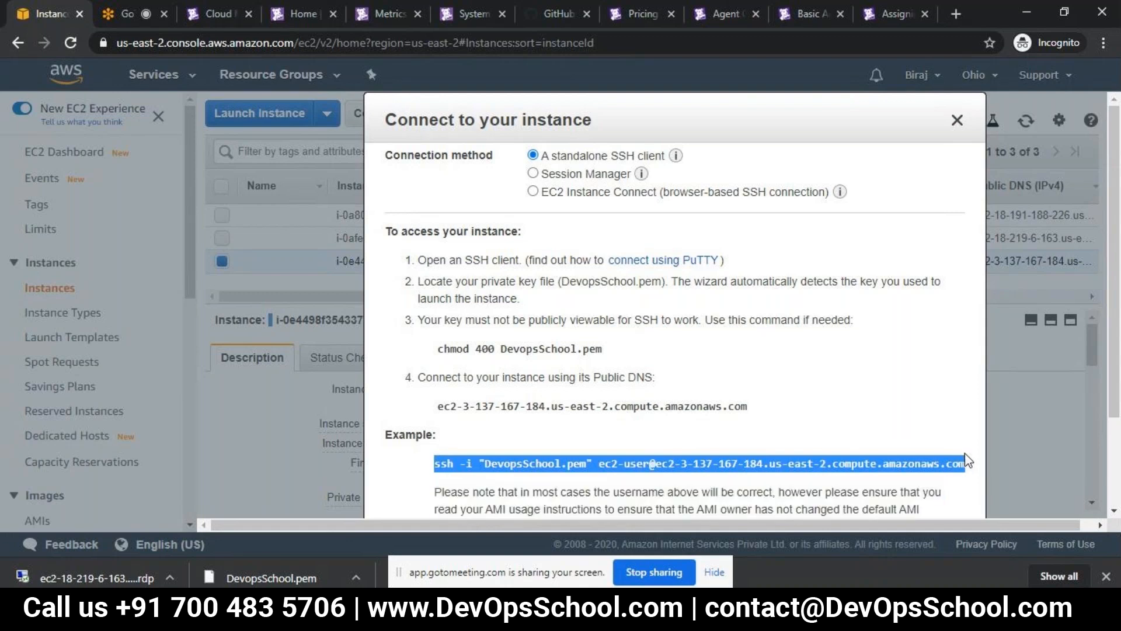
right_click(871, 369)
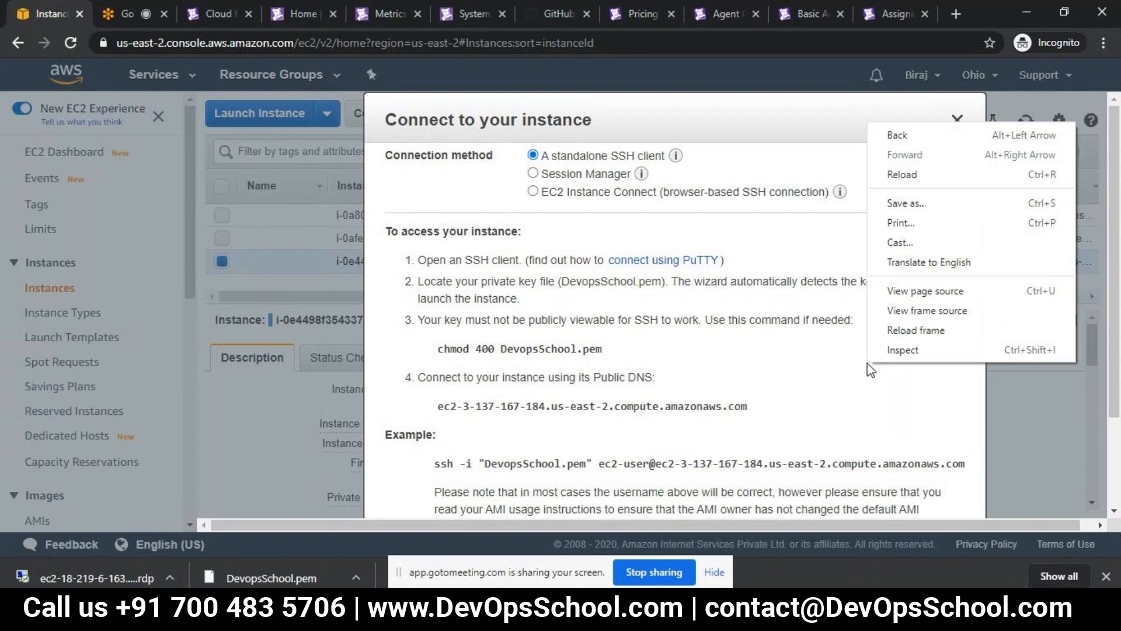
left_click(687, 418)
left_click_drag(431, 467, 768, 459)
left_click(853, 436)
left_click_drag(434, 464, 964, 459)
key("ctrl+c")
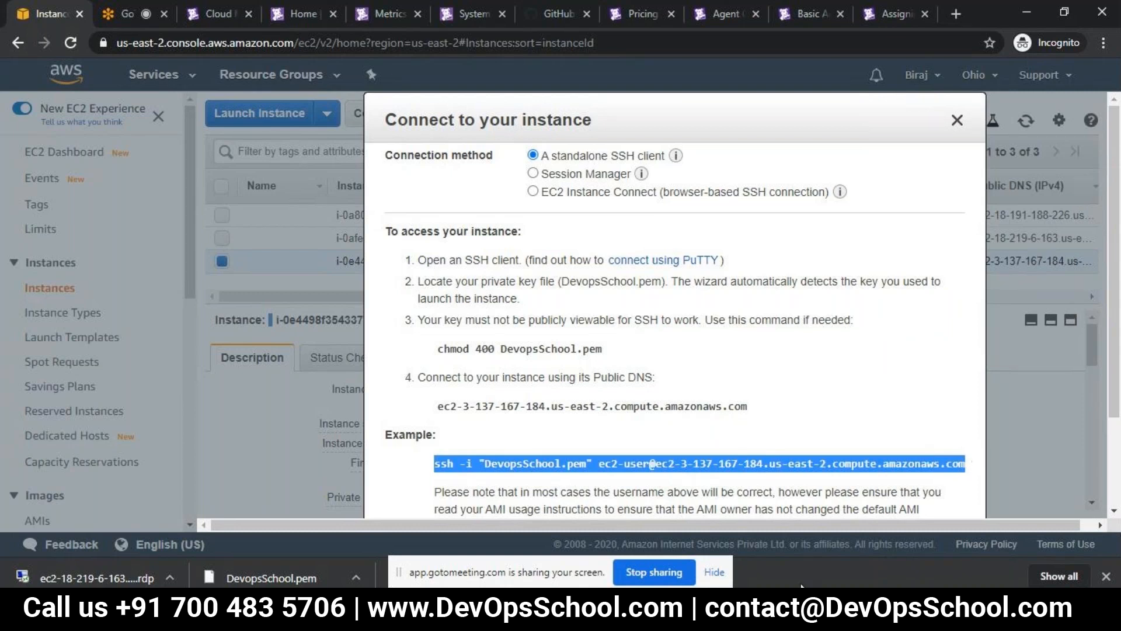
- Paste the SSH command below the existing entries of windows.txt in Notepad and select the pasted line
key("alt+Tab")
left_click(674, 321)
key("Return")
key("Return")
key("Return")
key("ctrl+v")
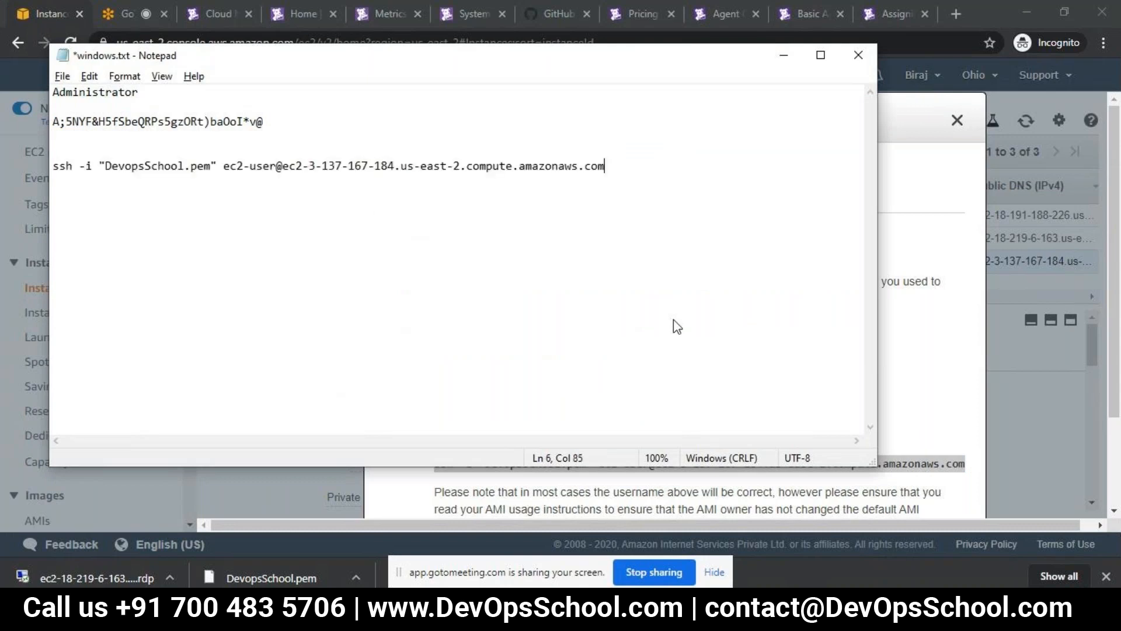
key("shift+Home")
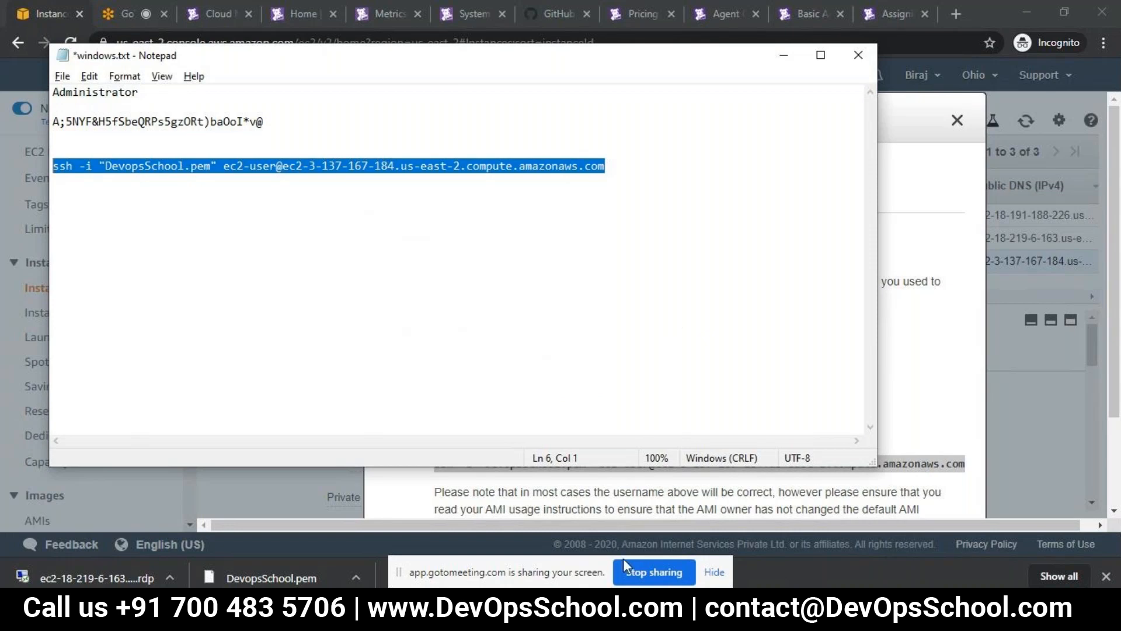
- Return to Chrome, close the instance connection instructions, and open a Command Prompt window with cmd
left_click(1021, 411)
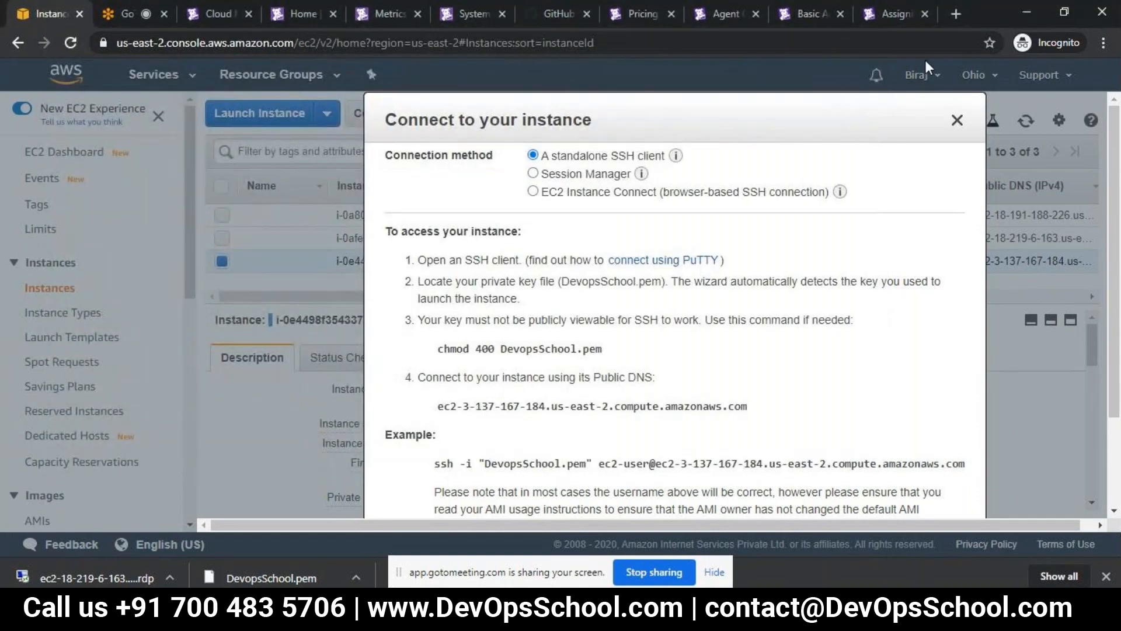
left_click(955, 120)
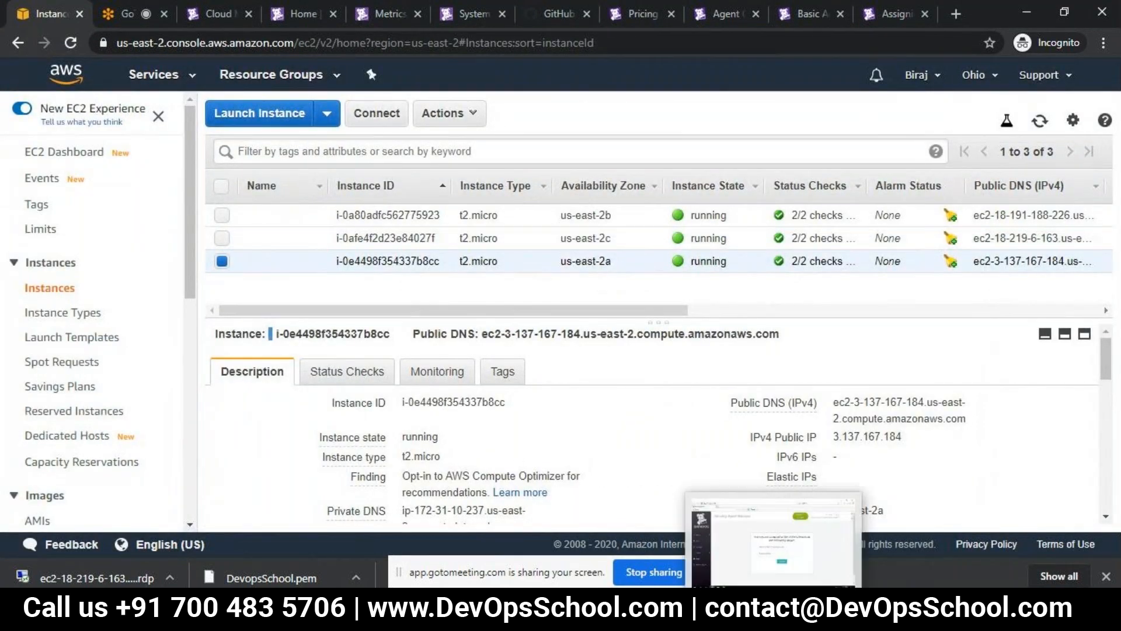
key("super+r")
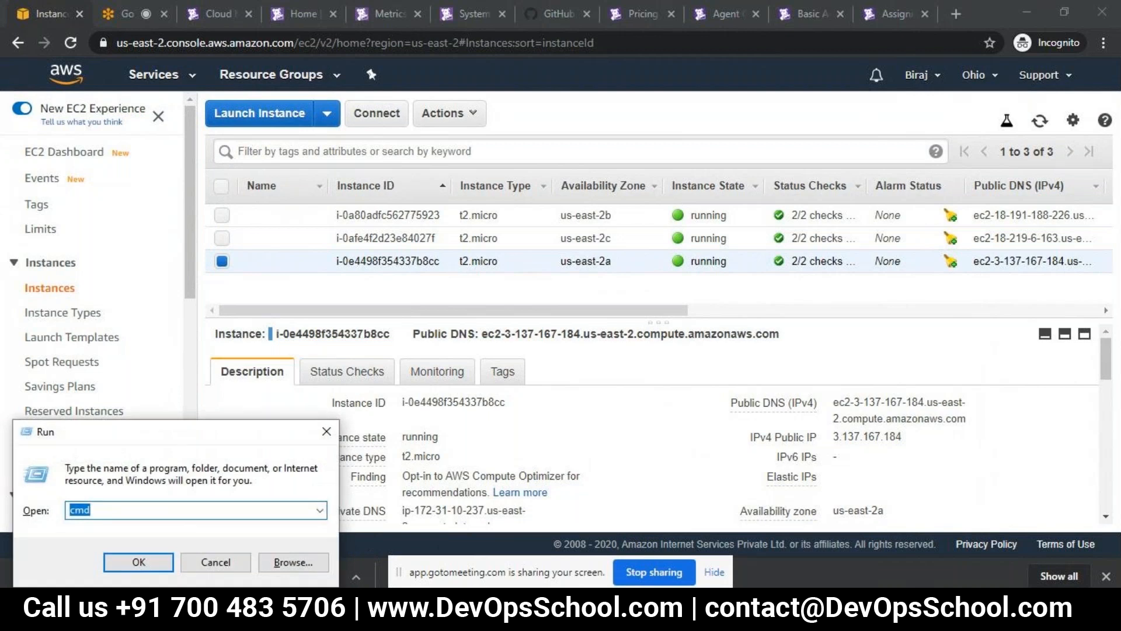
key("Return")
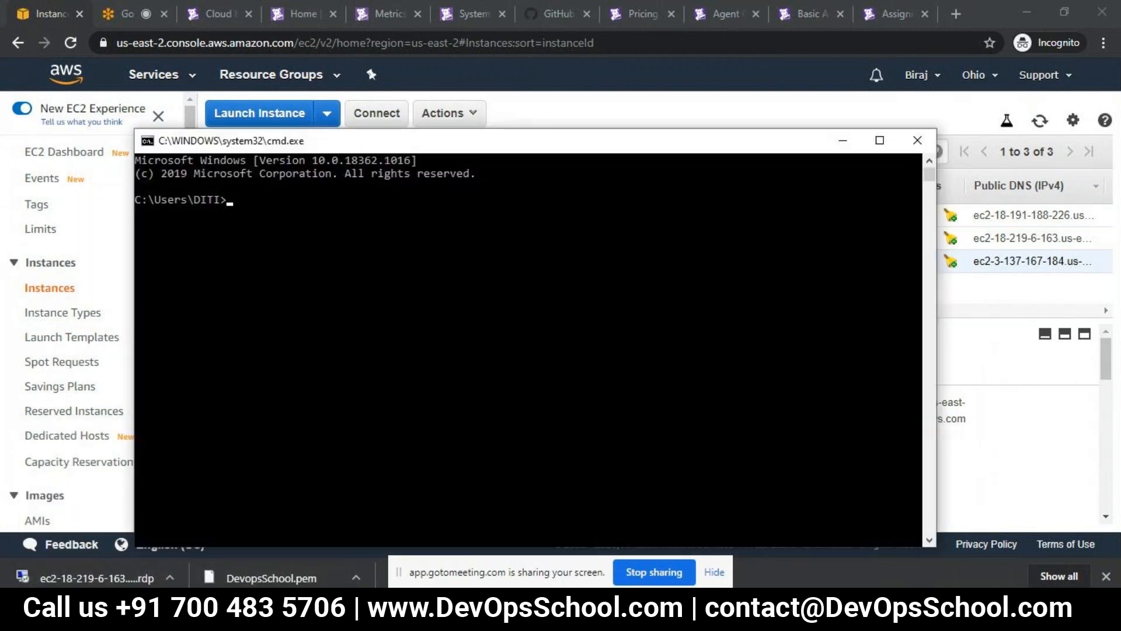
- Change the Command Prompt directory to the Datadog folder on the Desktop, using the folder path from File Explorer
mouse_move(272, 610)
left_click(272, 549)
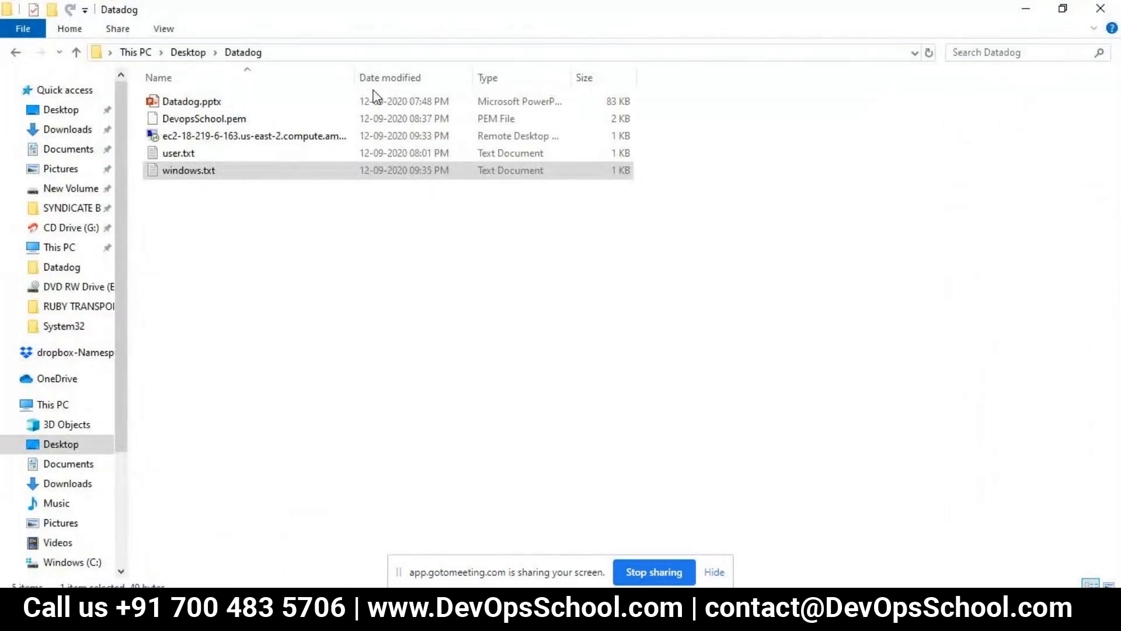
left_click(354, 54)
key("super+c")
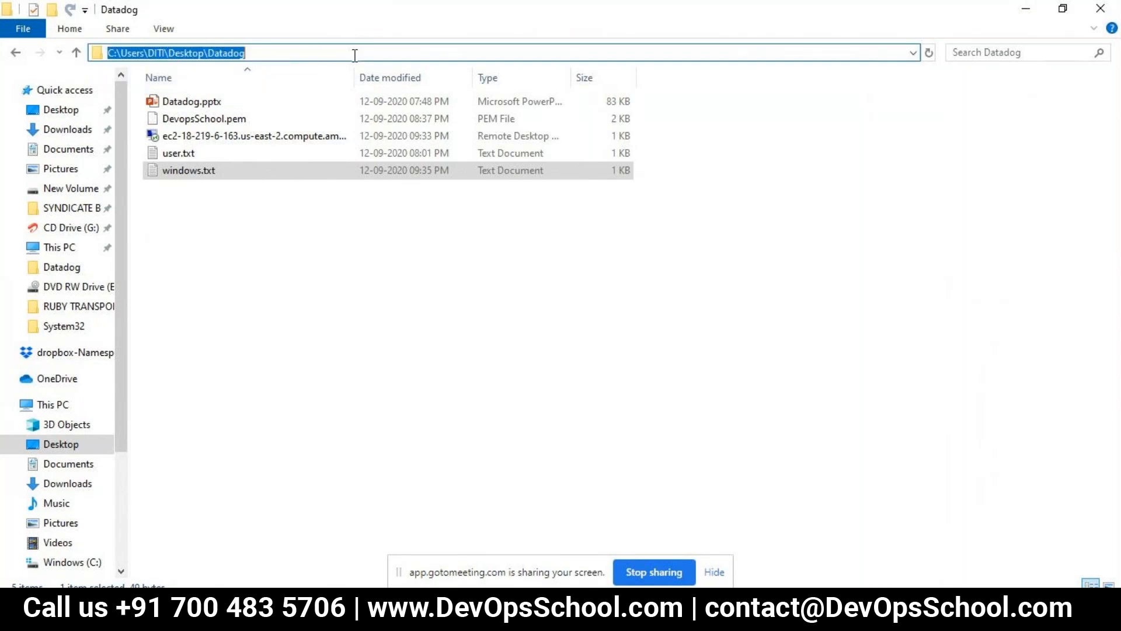
type("cmd")
key("Return")
type("cd")
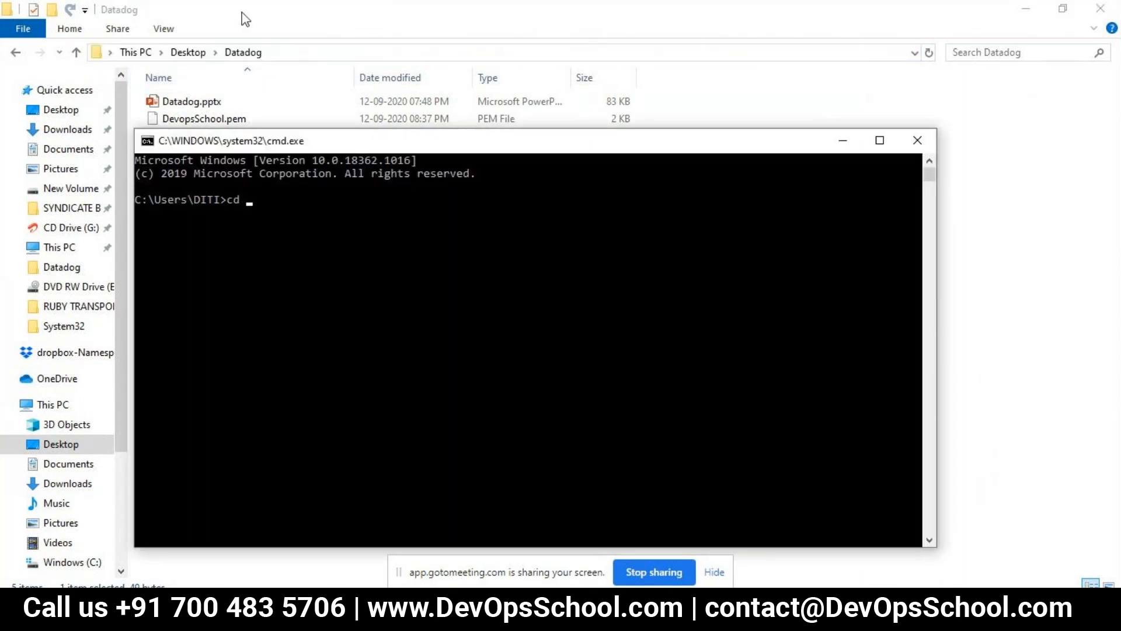
right_click(379, 344)
key("Return")
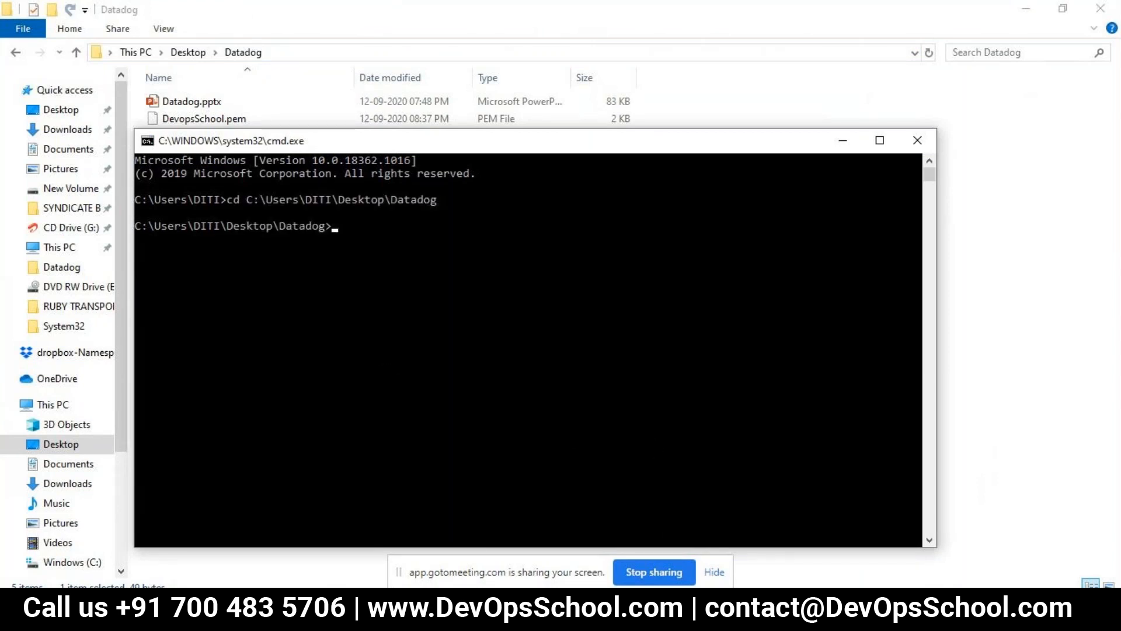
- Run the saved ssh command with DevopsSchool.pem from windows.txt in the Command Prompt to connect to the new us-east-2a instance
left_click(608, 615)
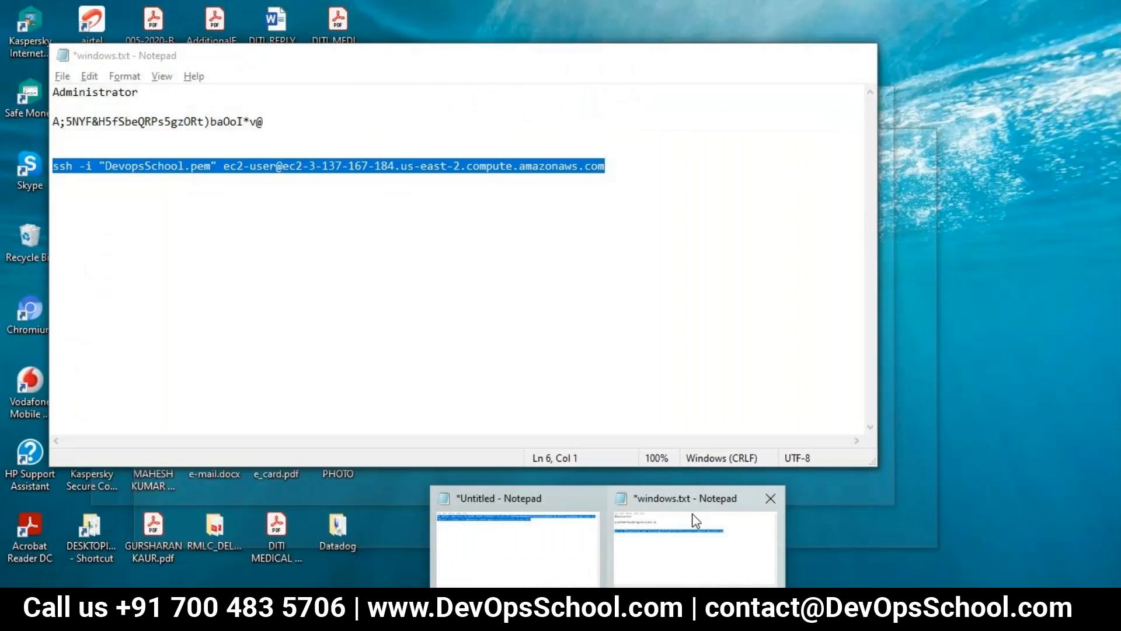
left_click(692, 513)
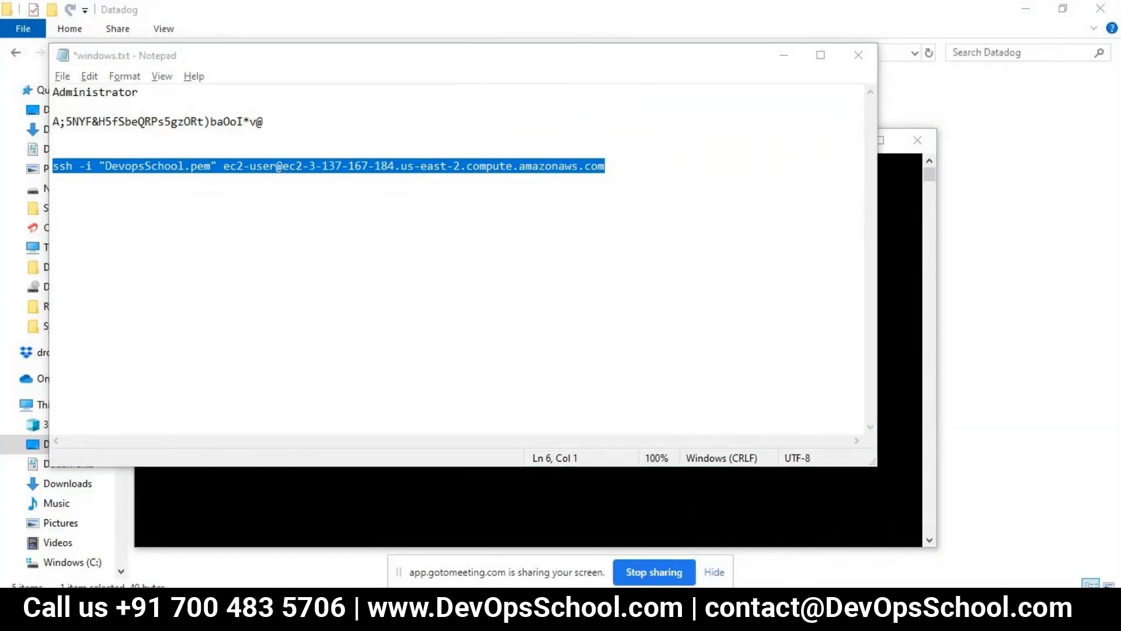
left_click(643, 616)
right_click(602, 362)
key("Return")
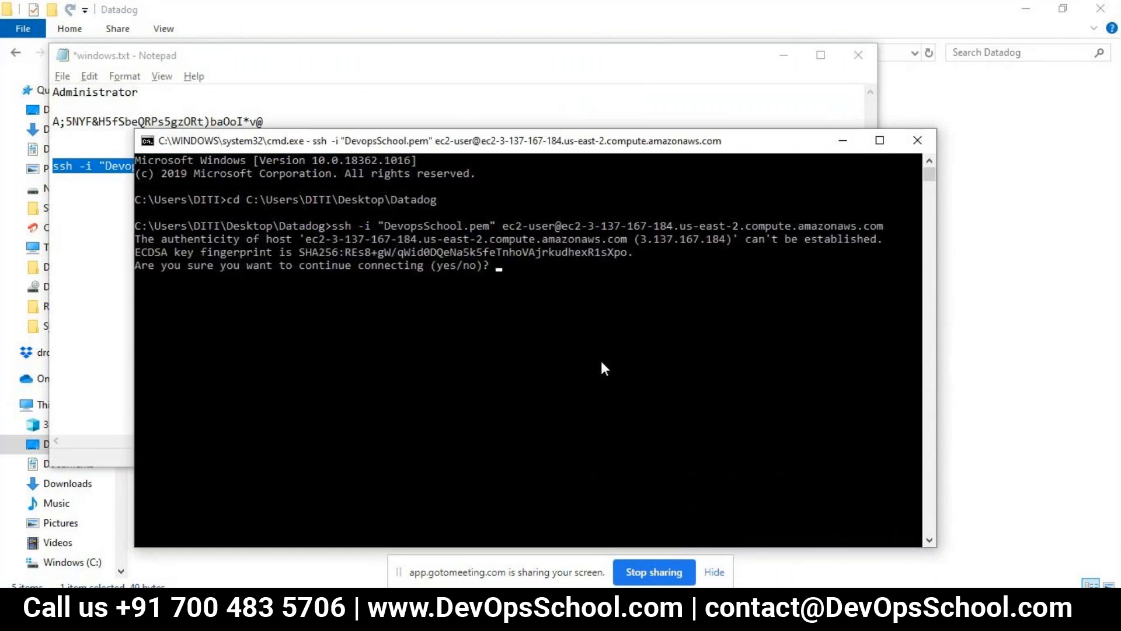
- Accept the host's authenticity with yes to continue connecting, and maximize the SSH terminal window
type("yes4")
key("BackSpace")
key("Return")
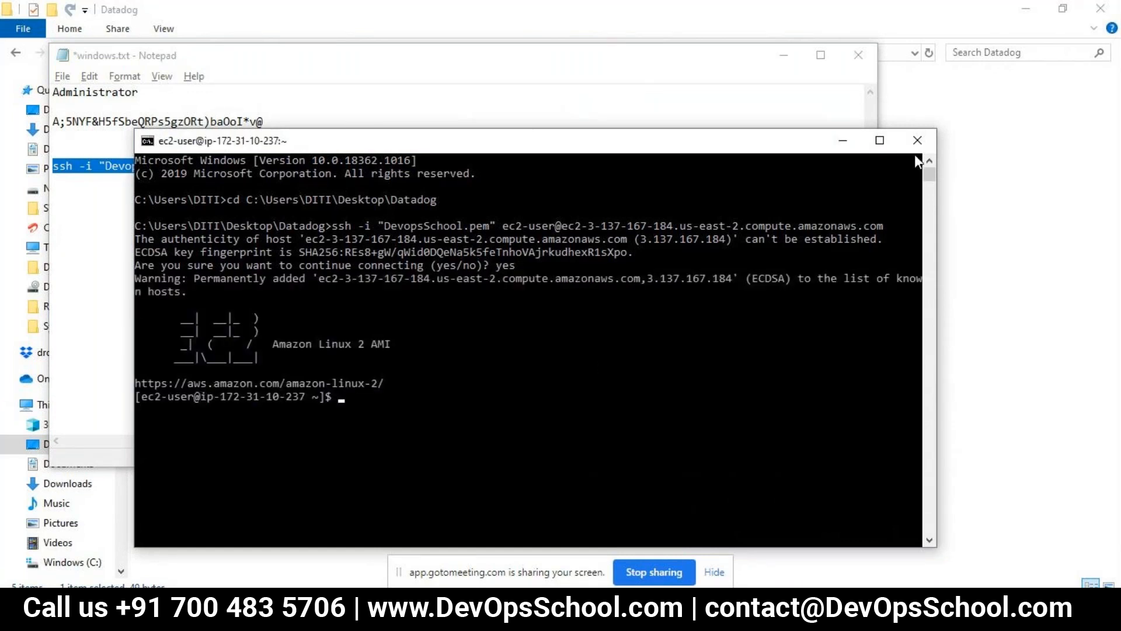
left_click(881, 140)
left_click(502, 288)
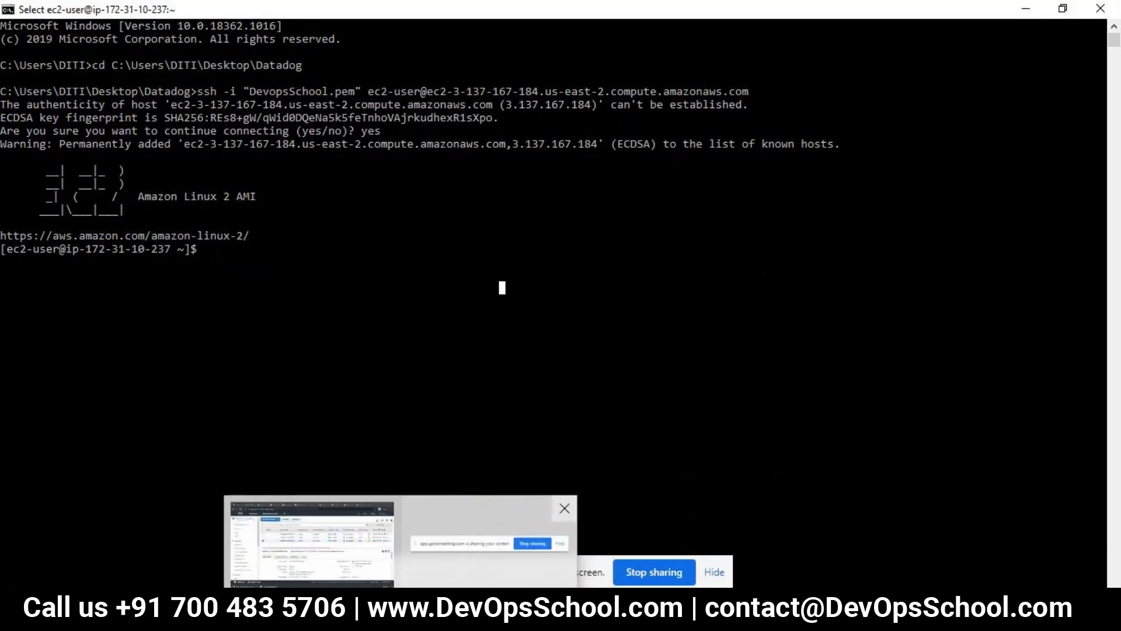
- Switch to the Datadog.pptx presentation in PowerPoint and show slide 10 with the Tomcat installation commands
left_click(402, 608)
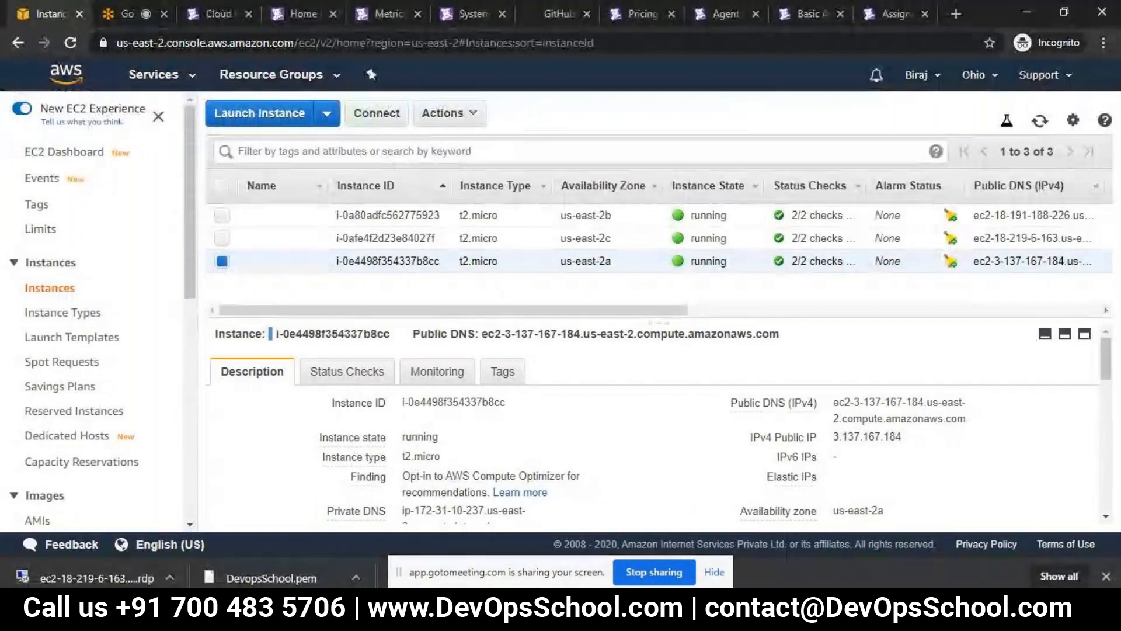
key("alt+Tab")
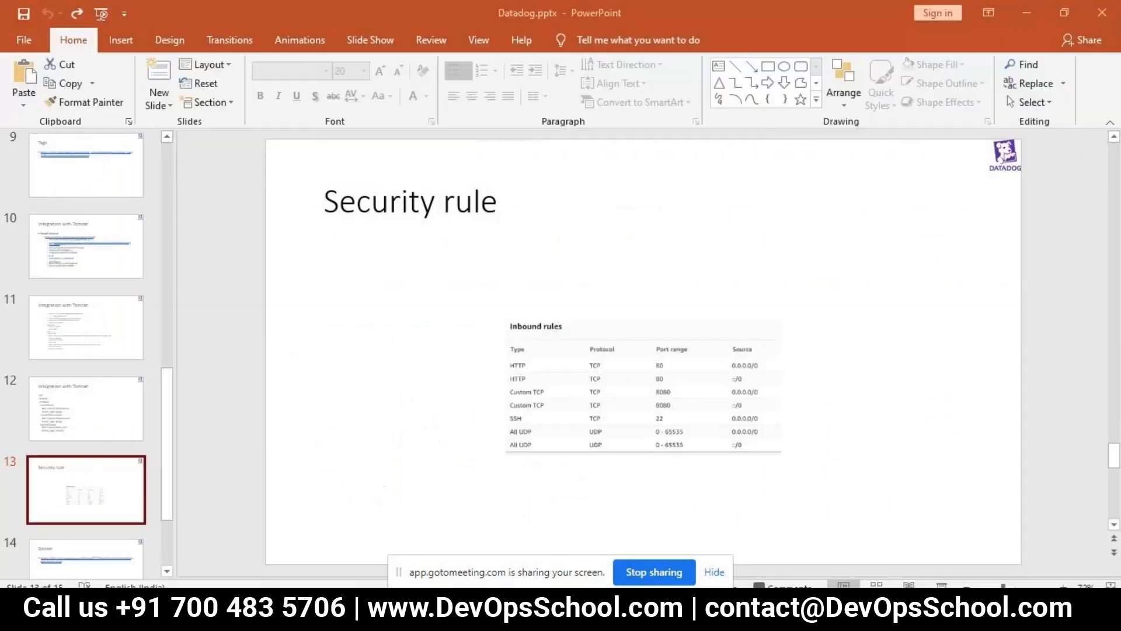
left_click(111, 342)
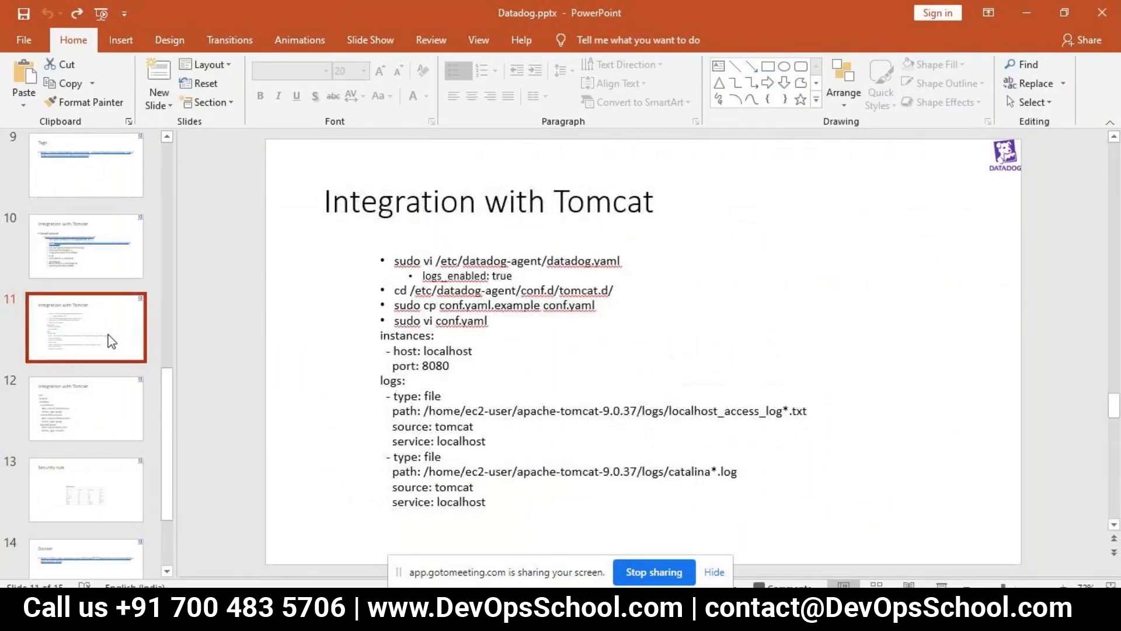
key("Up")
key("Up")
key("Down")
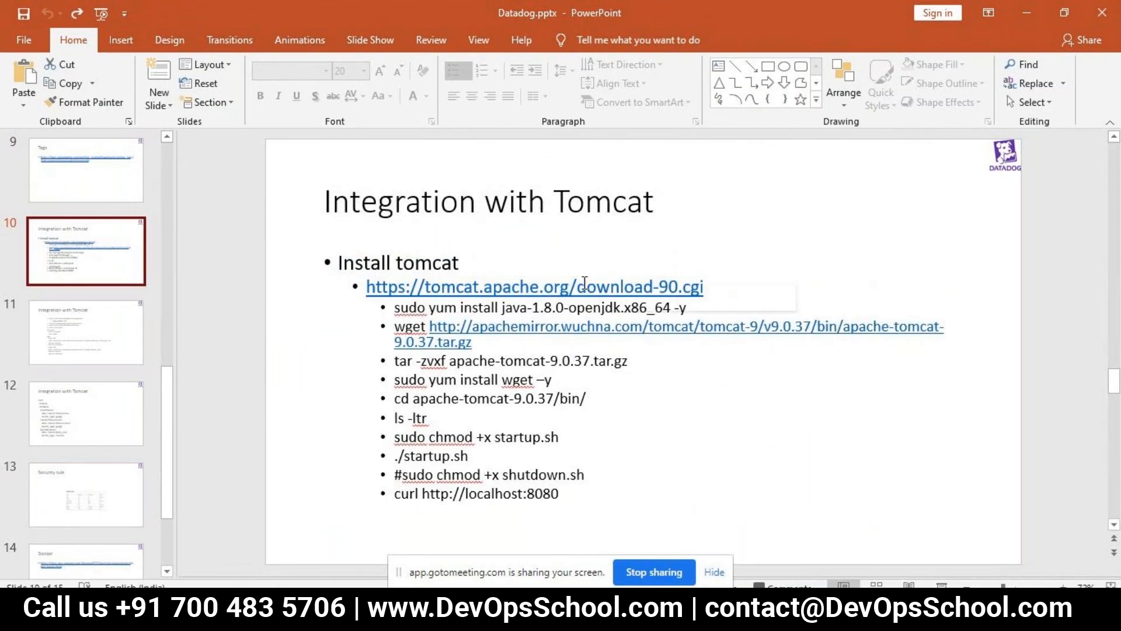
left_click(682, 288)
double_click(682, 288)
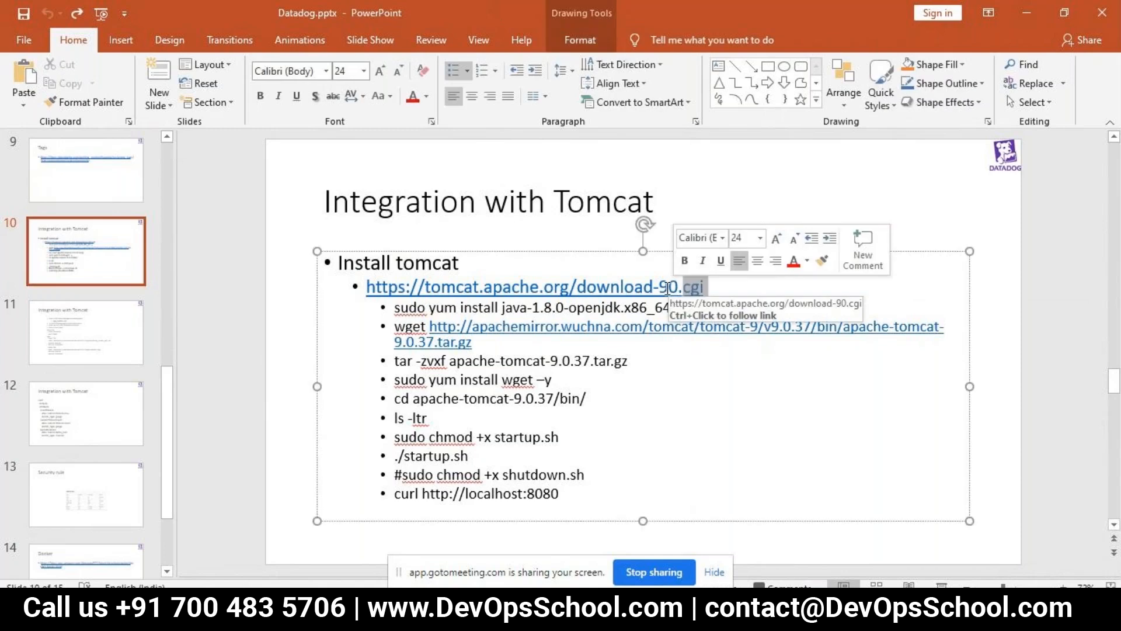
left_click_drag(667, 288, 485, 288)
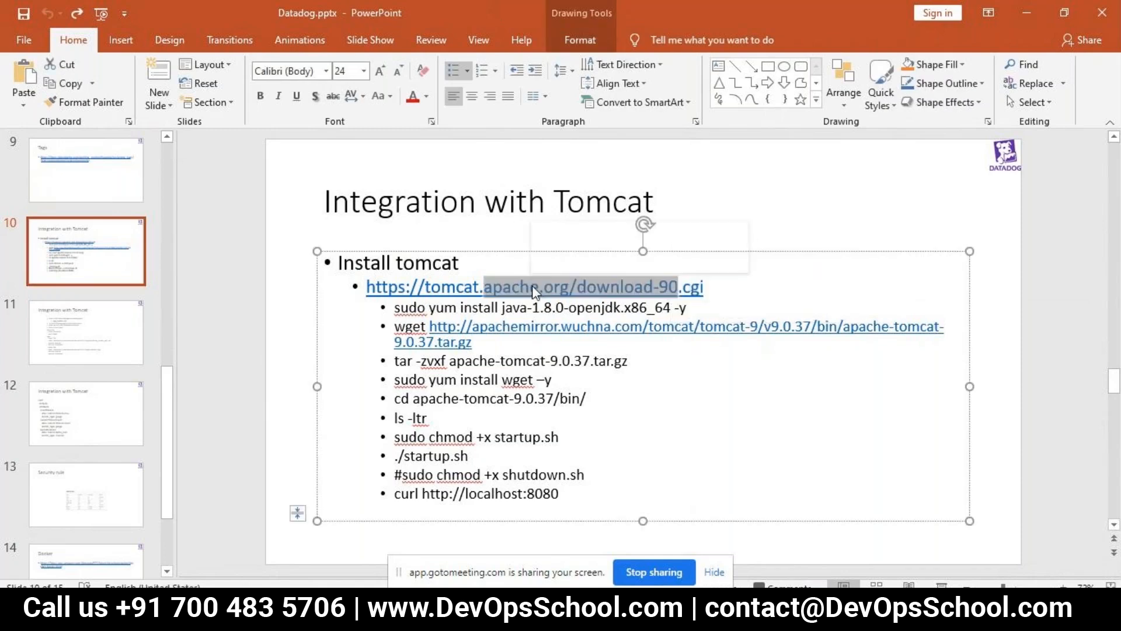
left_click(358, 288)
left_click(367, 288)
left_click(714, 287)
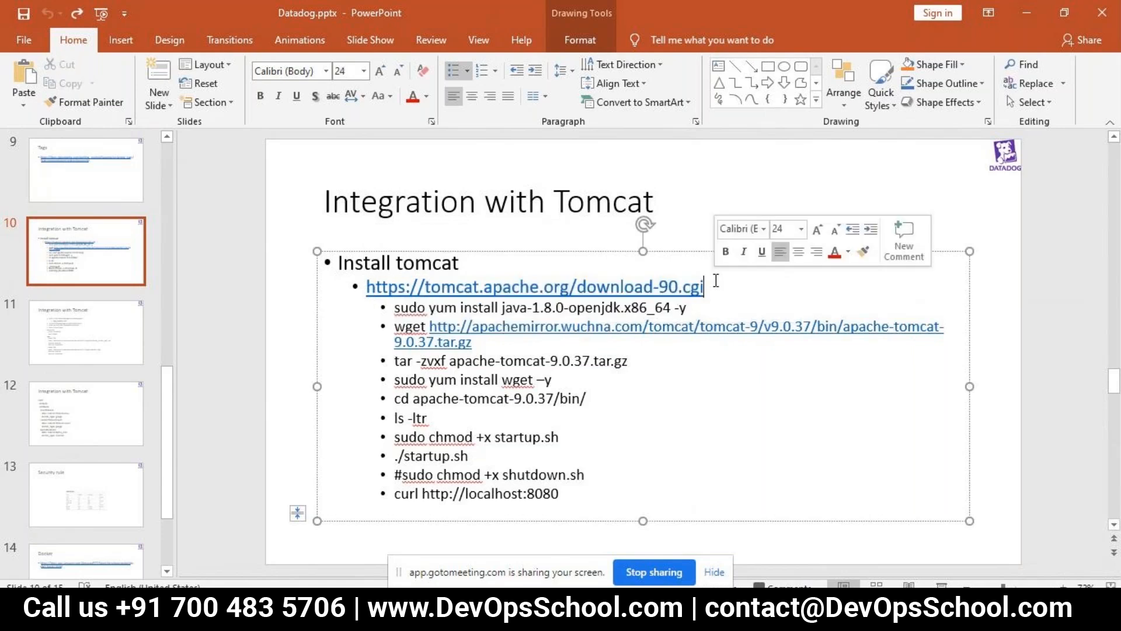
left_click_drag(714, 287, 378, 288)
key("ctrl+c")
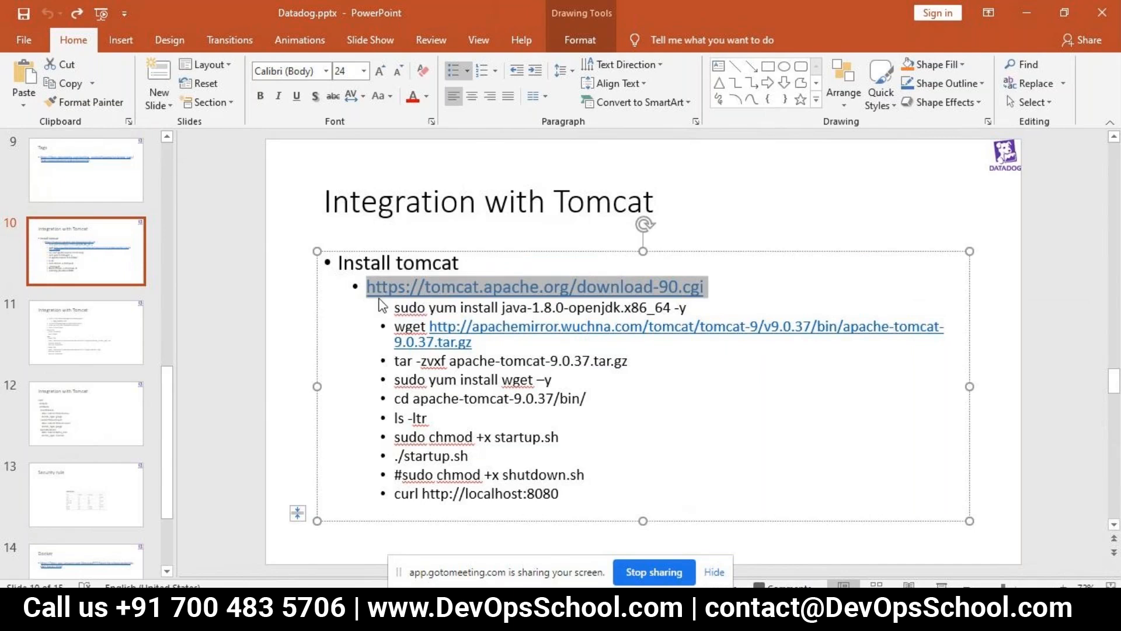
- Switch to Chrome and open the copied Tomcat 9 download link in a new tab
mouse_move(398, 617)
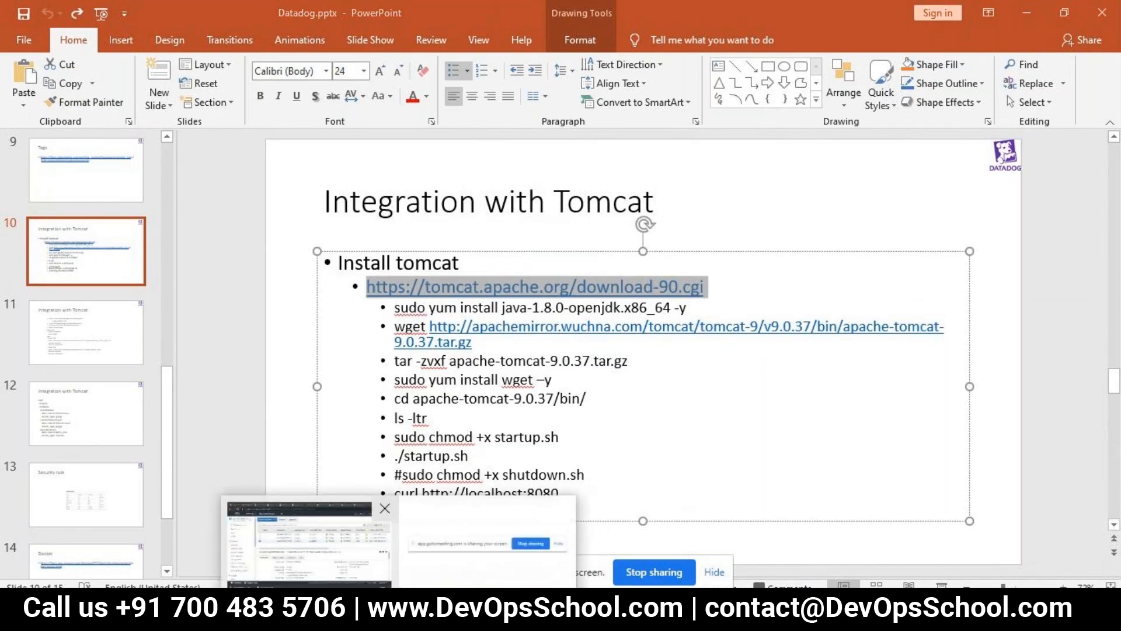
left_click(321, 546)
left_click(956, 12)
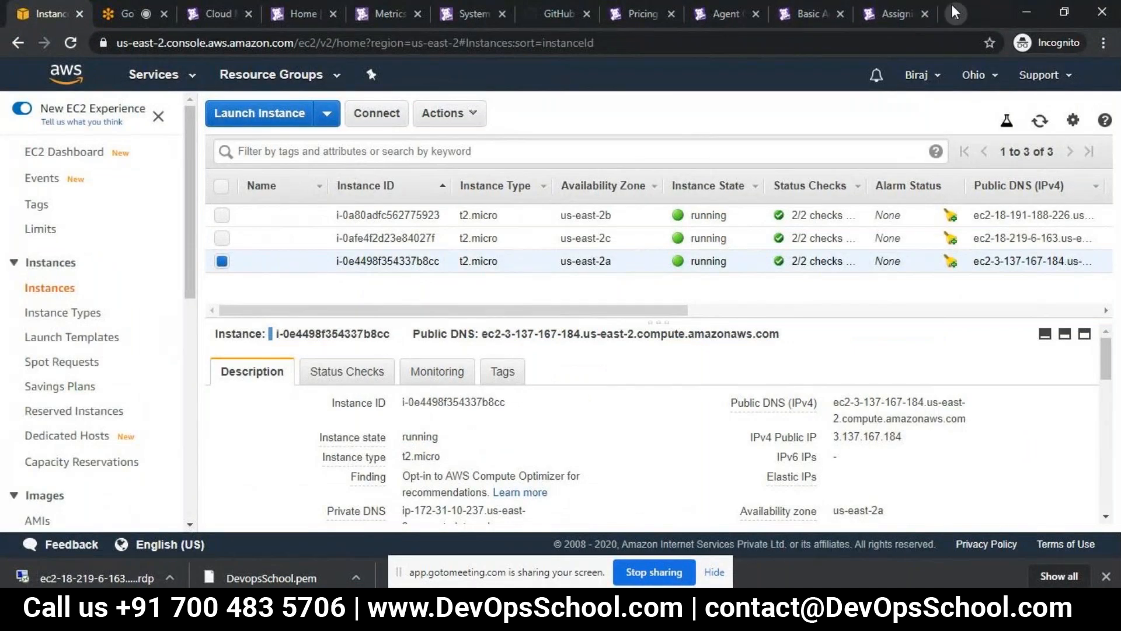
key("ctrl+v")
key("Return")
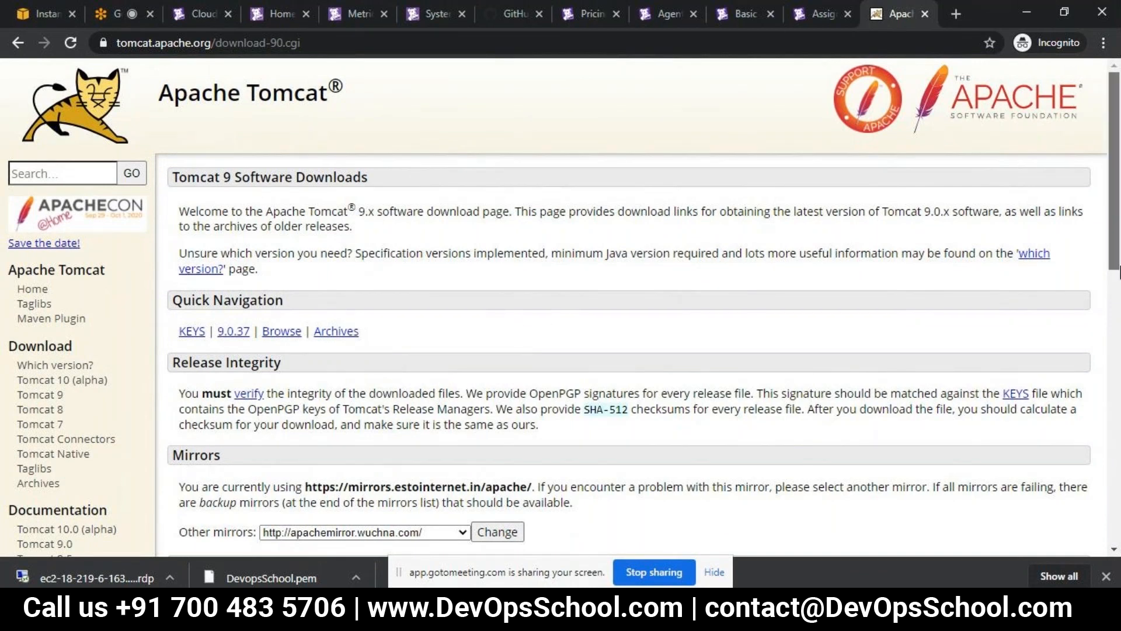
- Look through the Tomcat 9 download page, including the mirrors and the 9.0.37 binary and source code distributions
left_click_drag(1119, 271, 1119, 334)
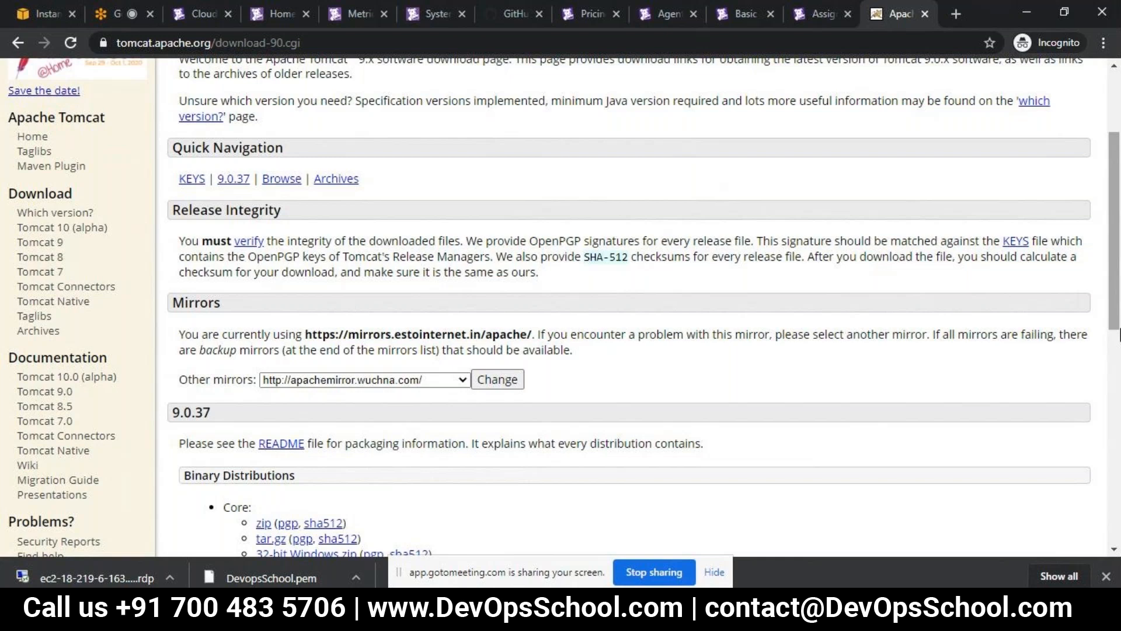
left_click_drag(1118, 299, 1119, 140)
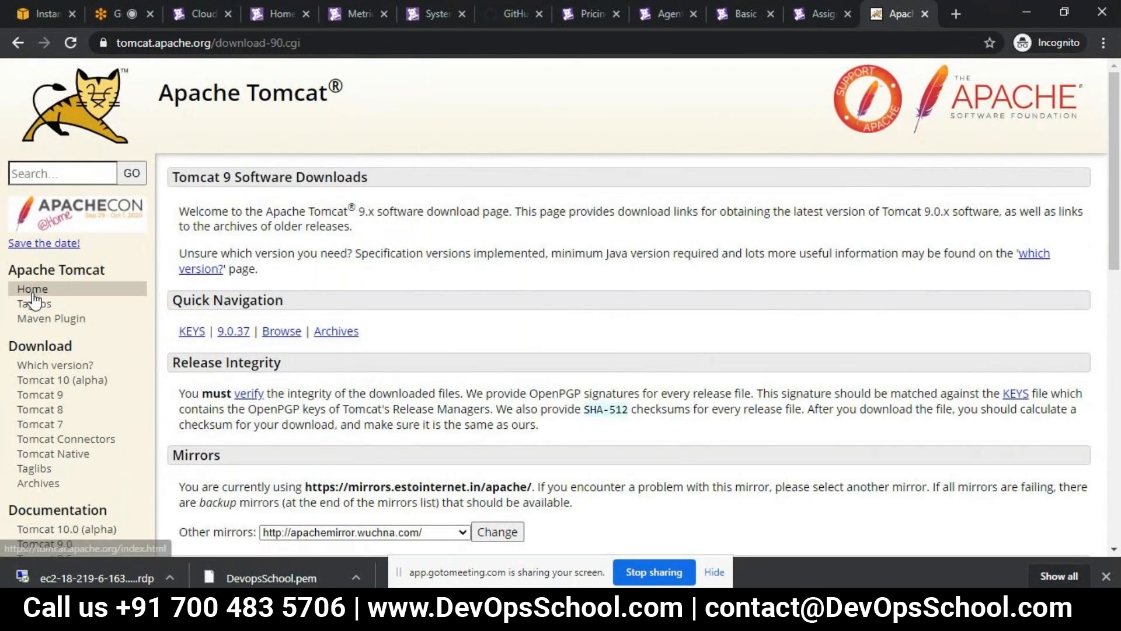
left_click_drag(1117, 213, 1058, 454)
scroll(1055, 426, "up", 2)
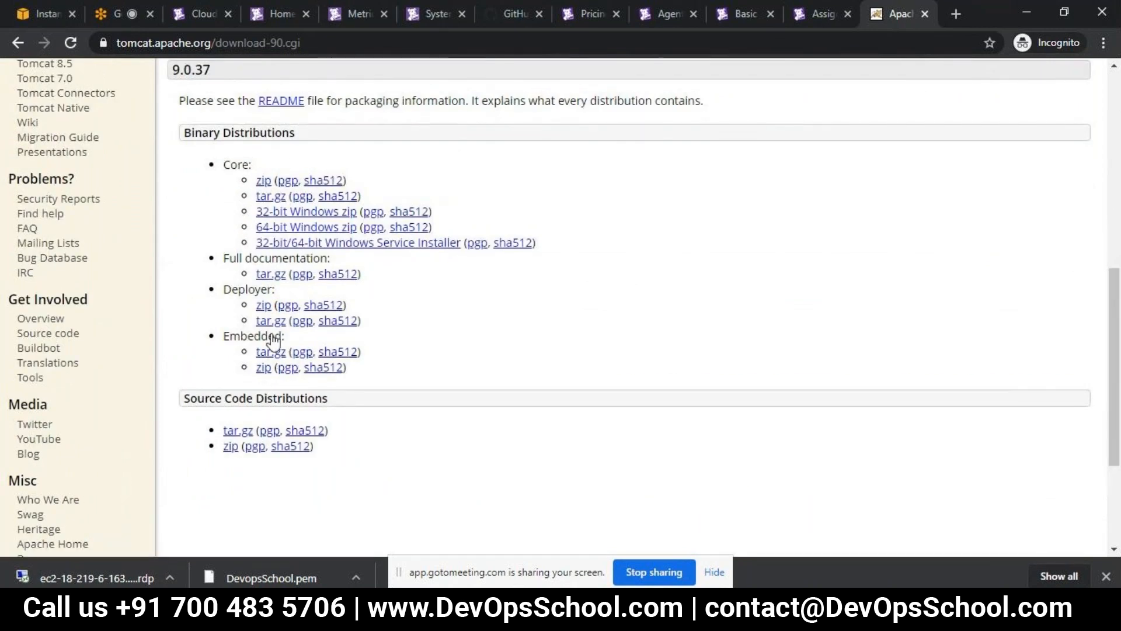
left_click_drag(1117, 323, 1117, 123)
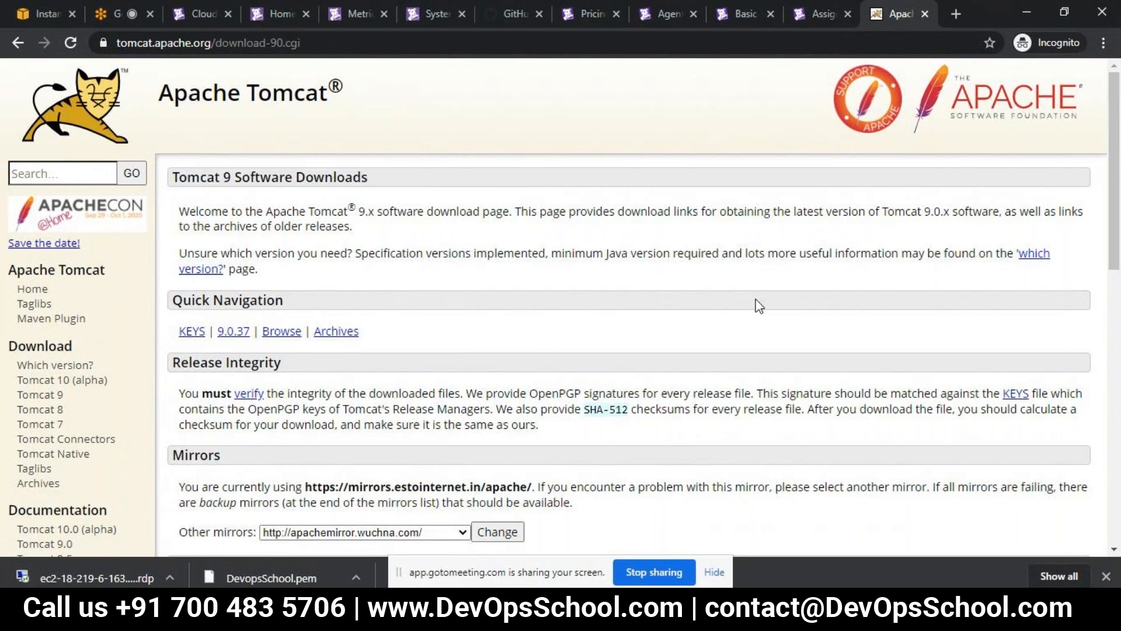
- Return to the PowerPoint slide and select the command sudo yum install java-1.8.0-openjdk.x86_64 -y
key("alt+Tab")
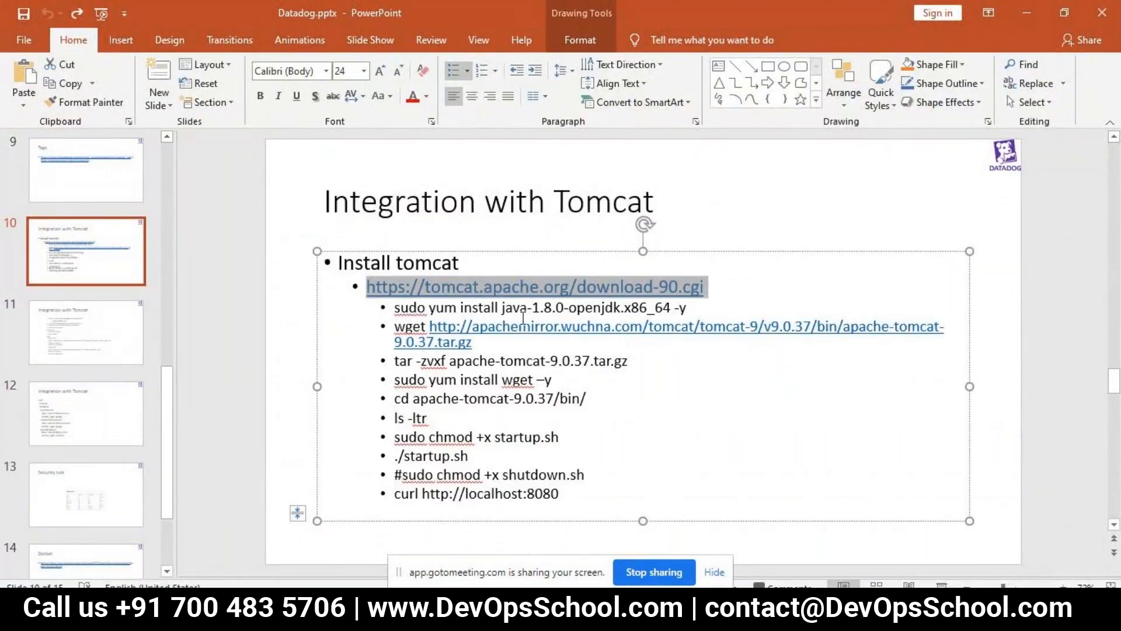
left_click(396, 306)
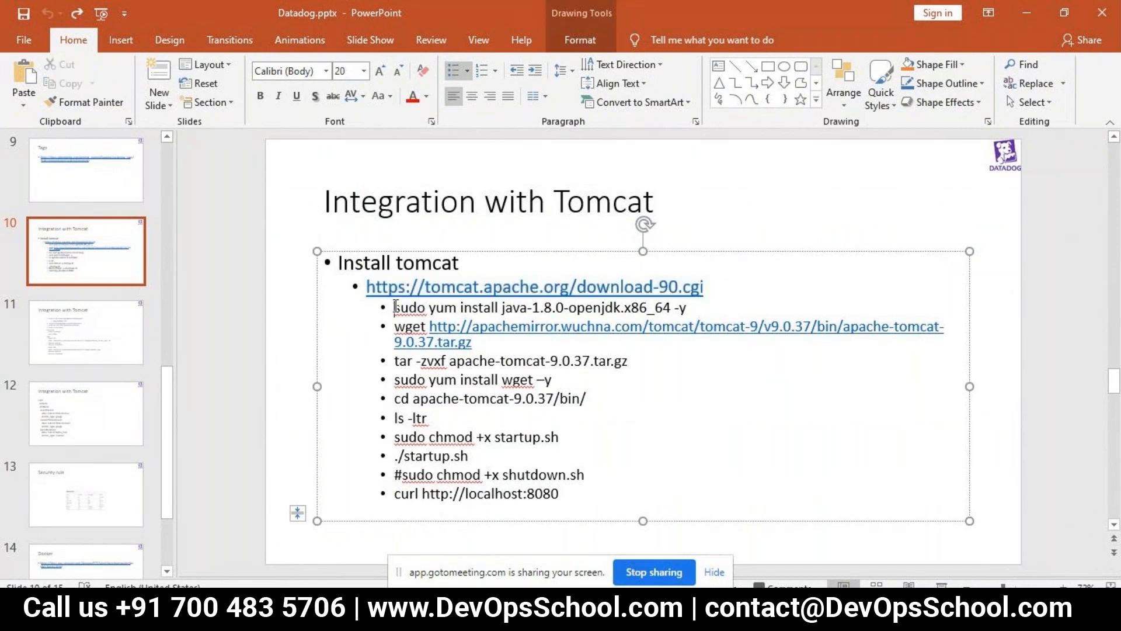
left_click_drag(395, 306, 459, 307)
left_click_drag(575, 307, 691, 308)
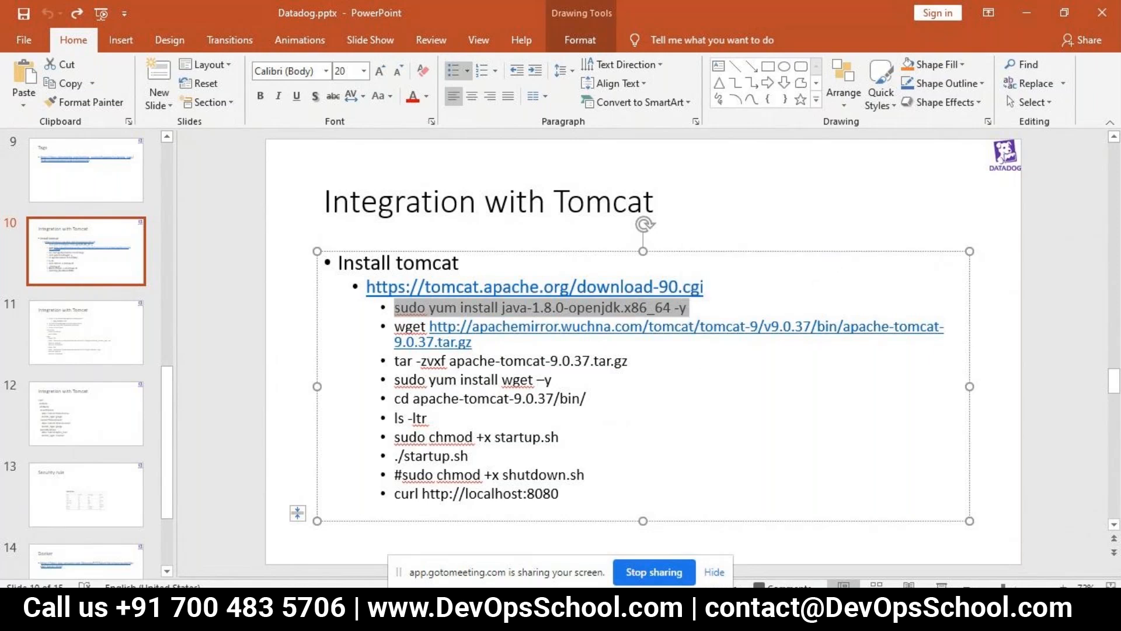
- Switch to the SSH terminal, clear its text selection so the prompt is active, and return to the PowerPoint slide
key("alt+Tab")
left_click(528, 169)
key("Escape")
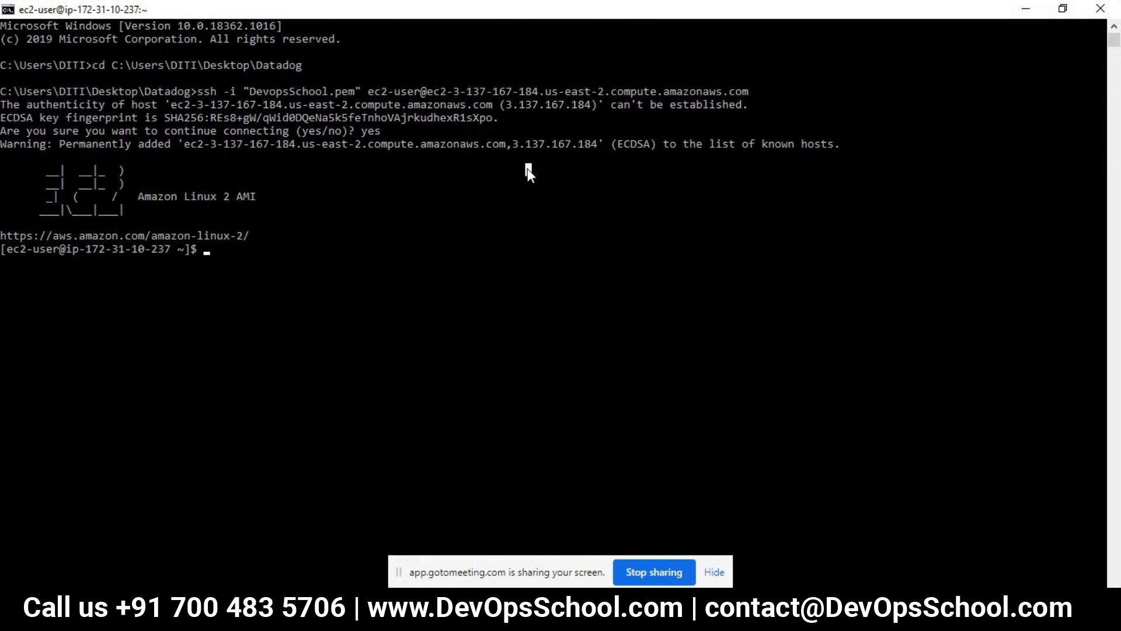
key("alt+Tab")
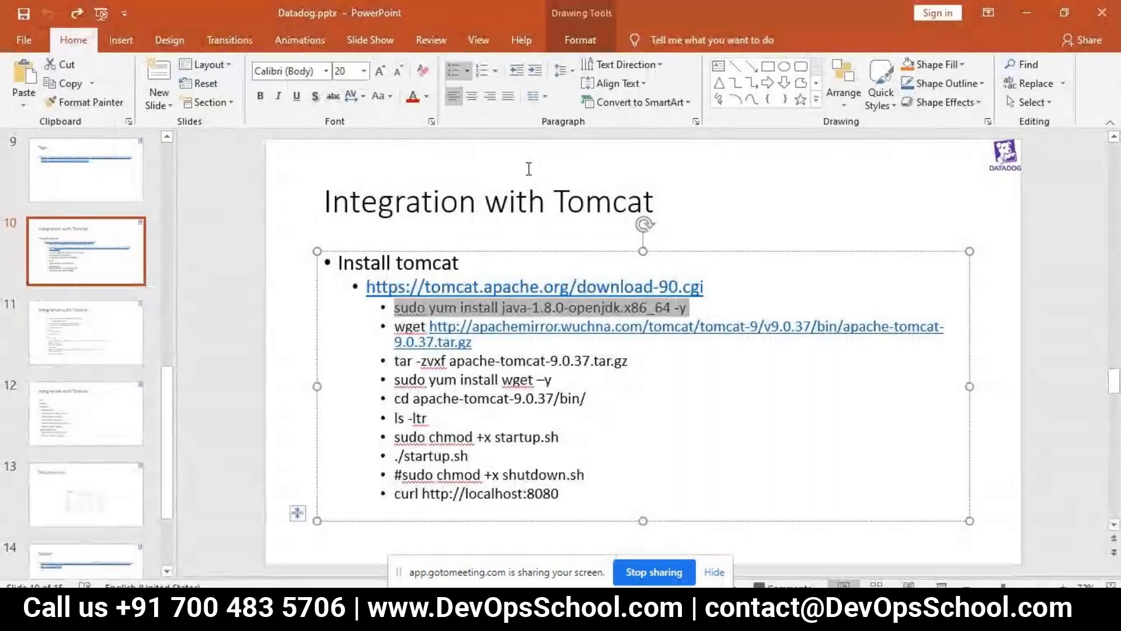